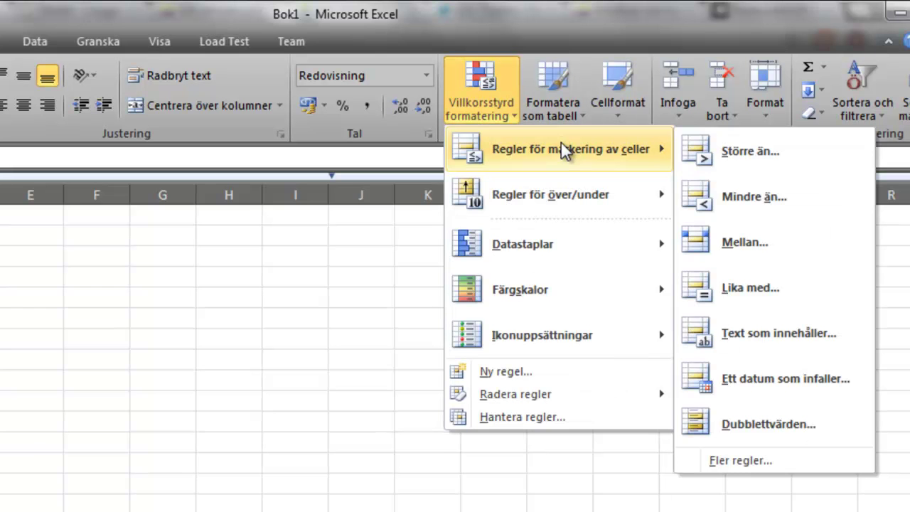
Add a "Mindre än" conditional formatting rule to the selected Kostnad values for amounts below 15000, using light red fill with dark red text.
left_click(748, 200)
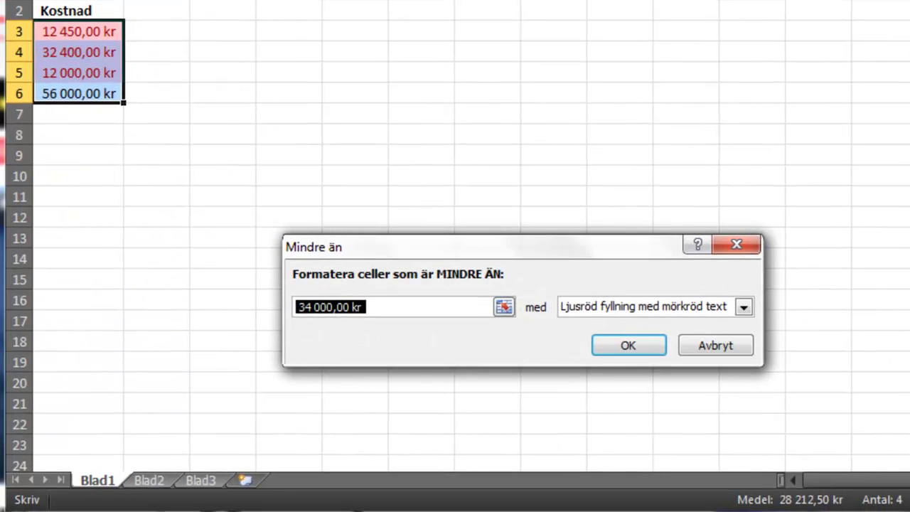
type("1")
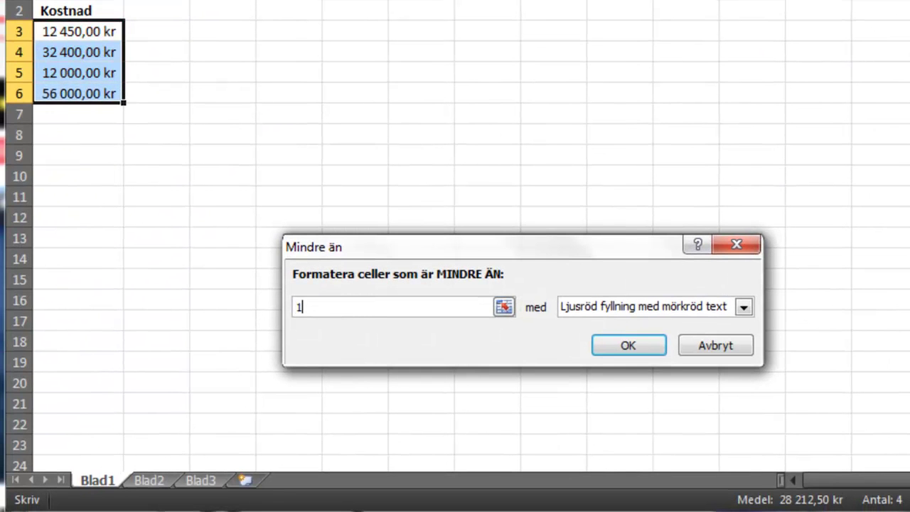
type("5000")
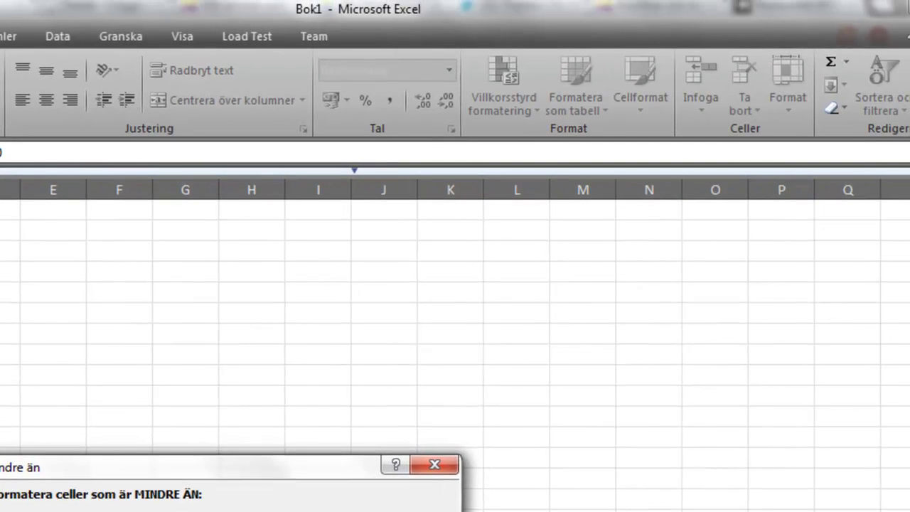
key("Return")
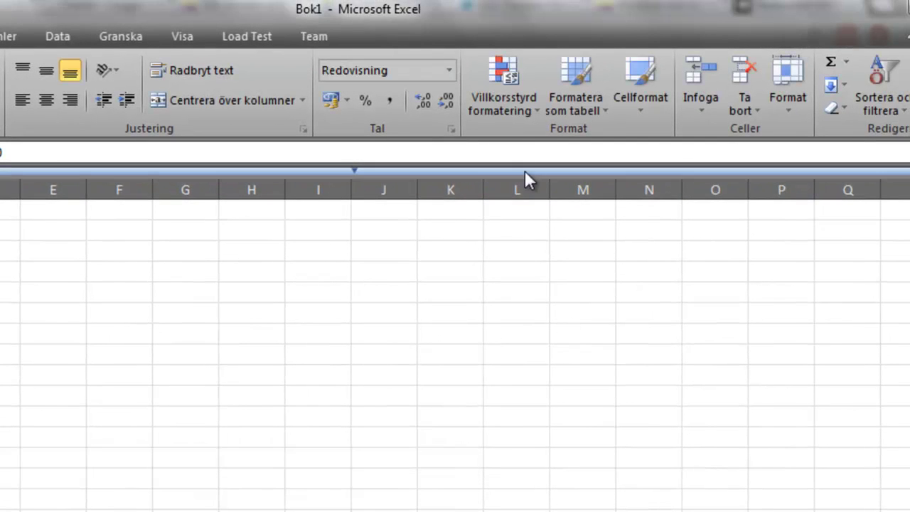
Add a "Mellan" conditional formatting rule for Kostnad values between 15000 and 40000, using "Gul fyllning med olivgrön text".
left_click(515, 111)
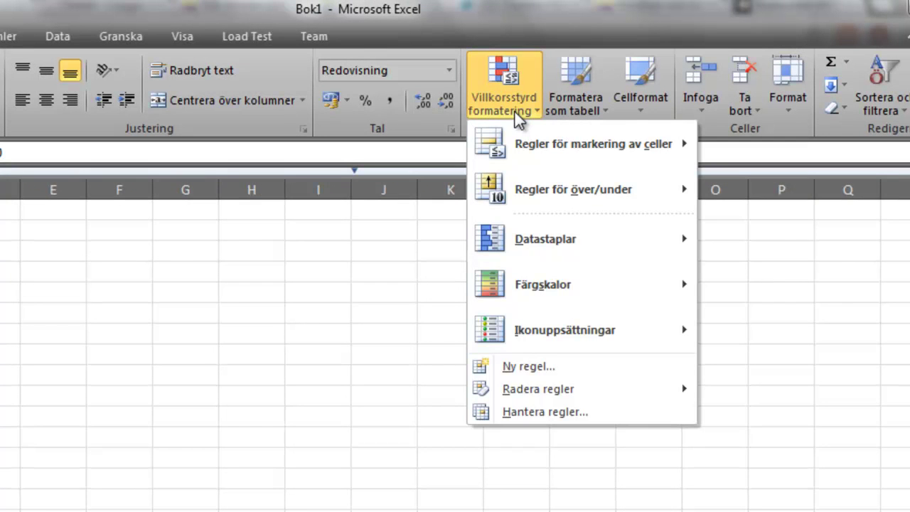
mouse_move(646, 143)
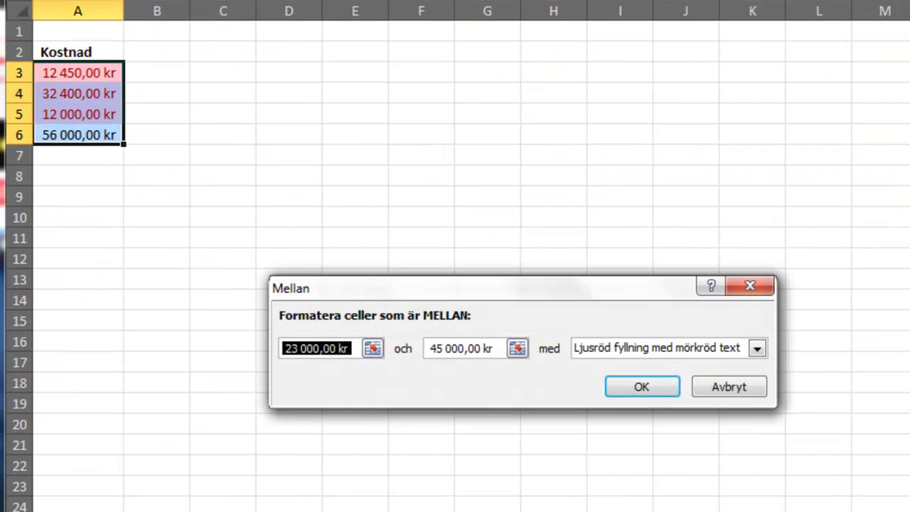
type("15000")
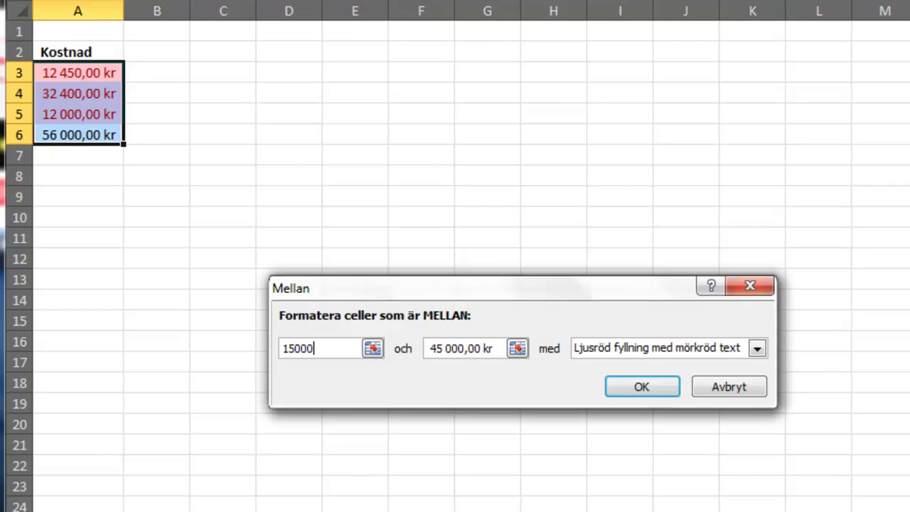
key("Tab")
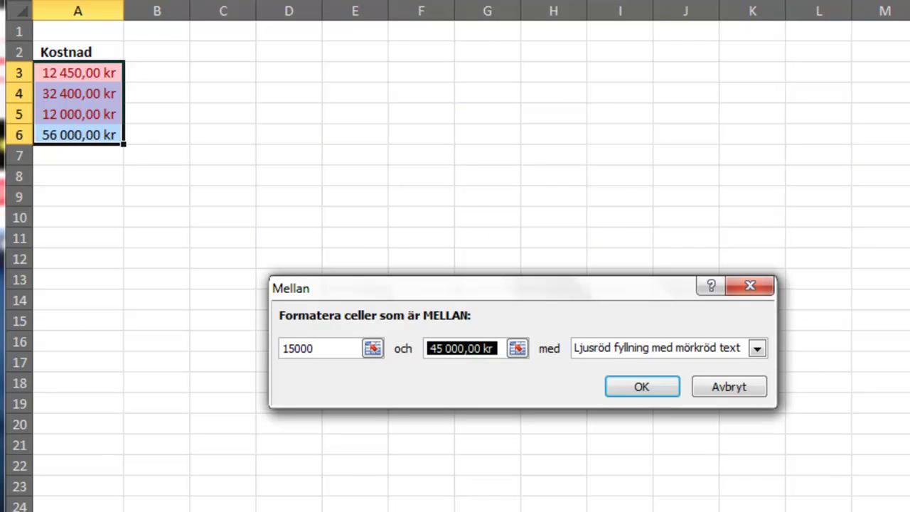
type("40000")
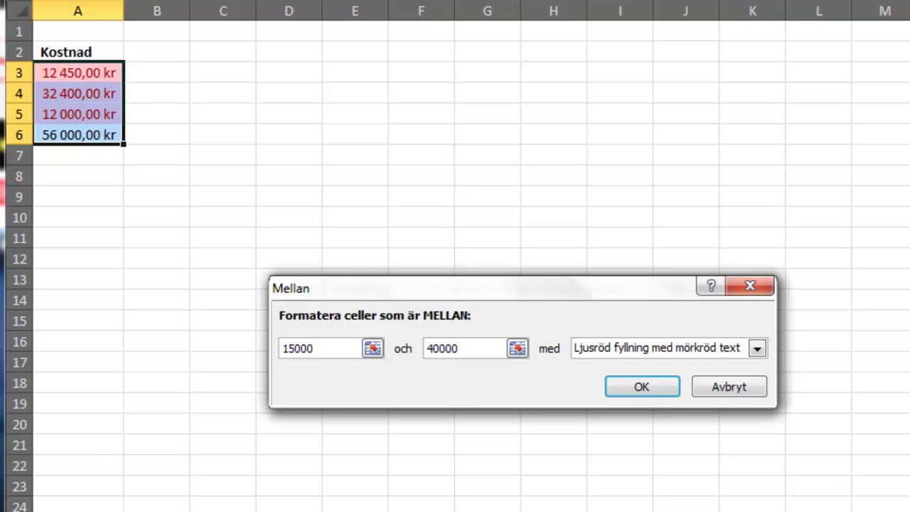
left_click(758, 353)
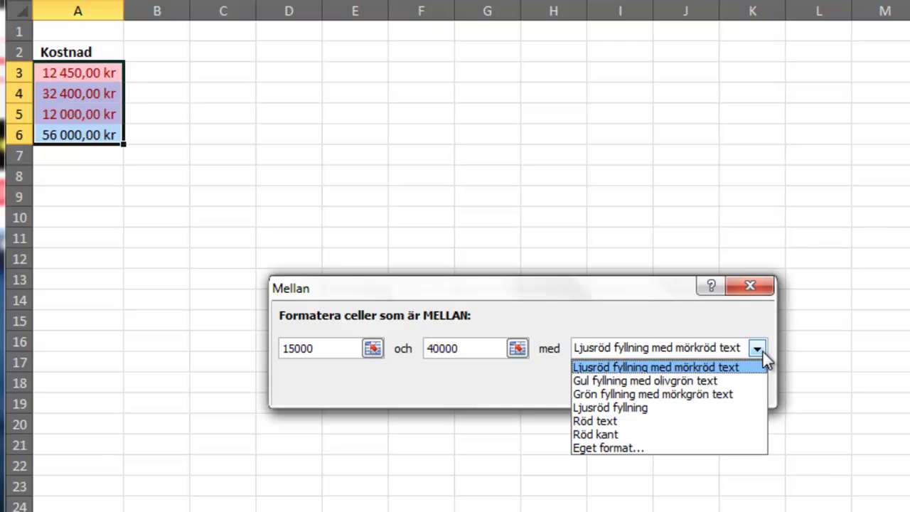
left_click(735, 381)
left_click(638, 390)
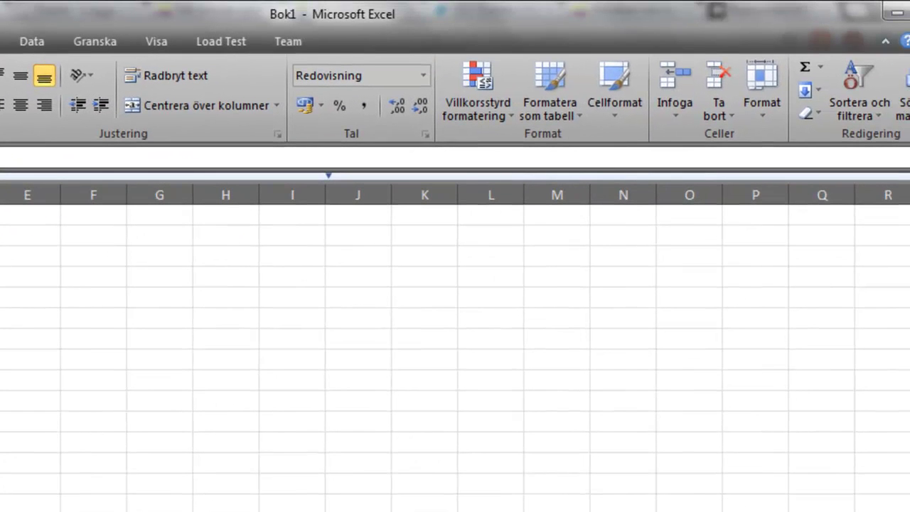
Add a "Större än" conditional formatting rule for Kostnad values above 40000, using "Grön fyllning med mörkgrön text".
left_click(482, 101)
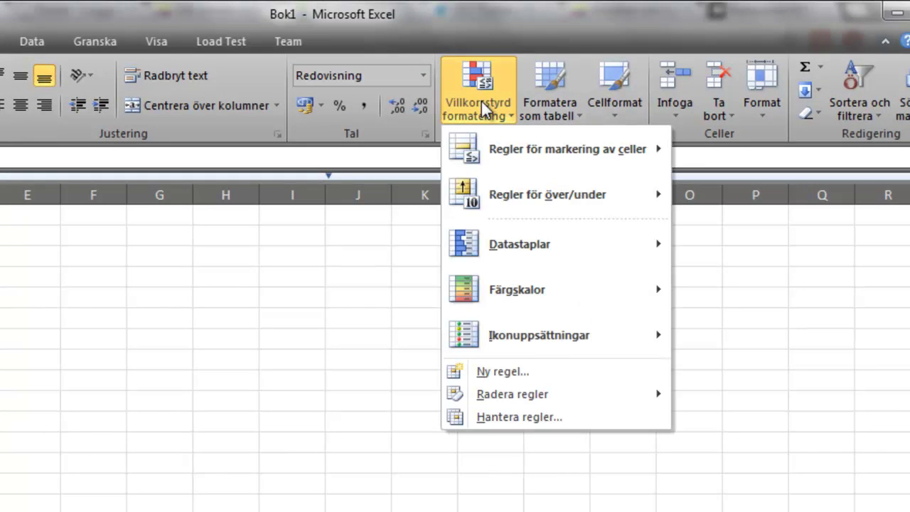
mouse_move(509, 157)
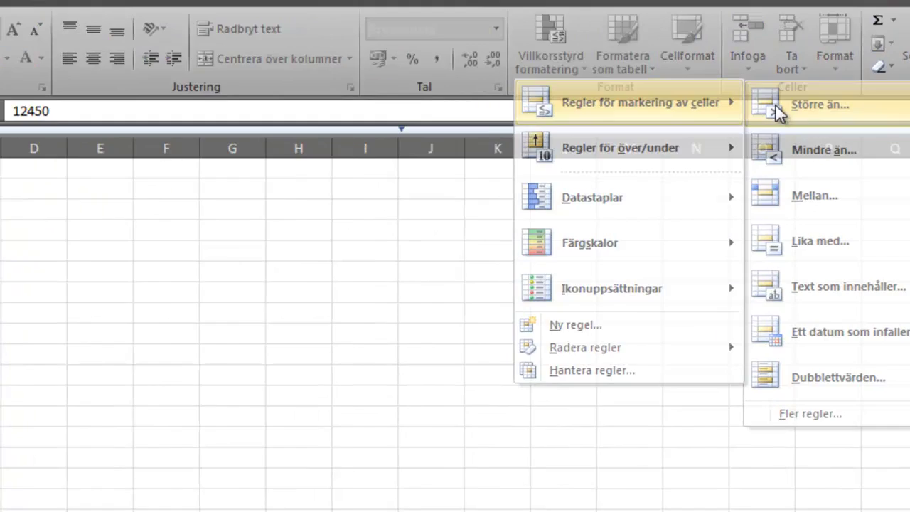
left_click(708, 153)
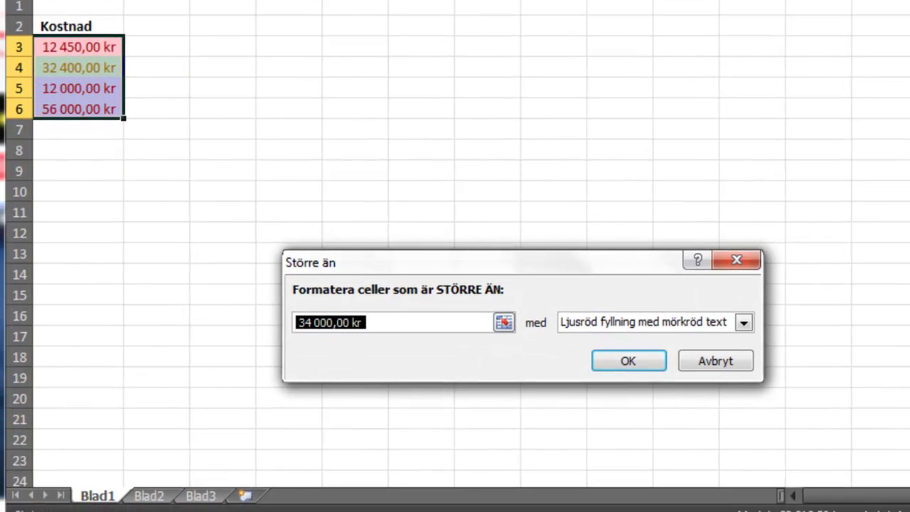
type("40000")
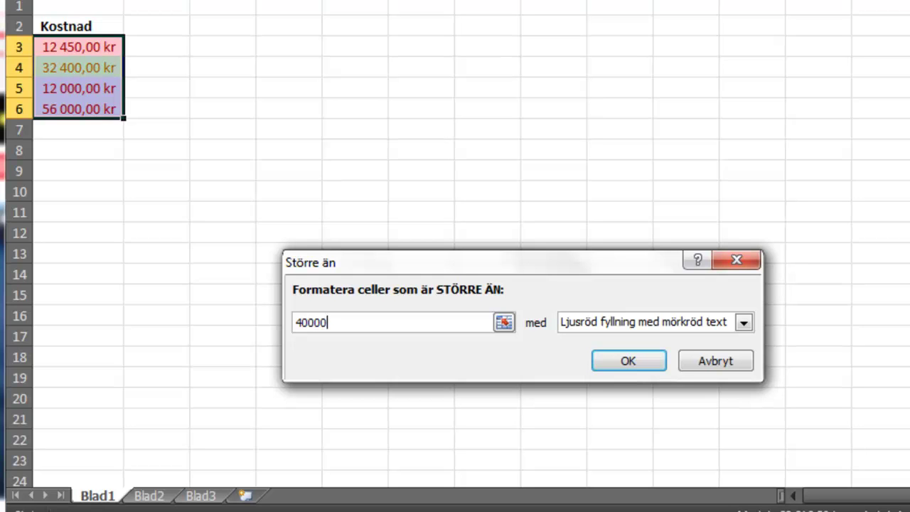
left_click(693, 328)
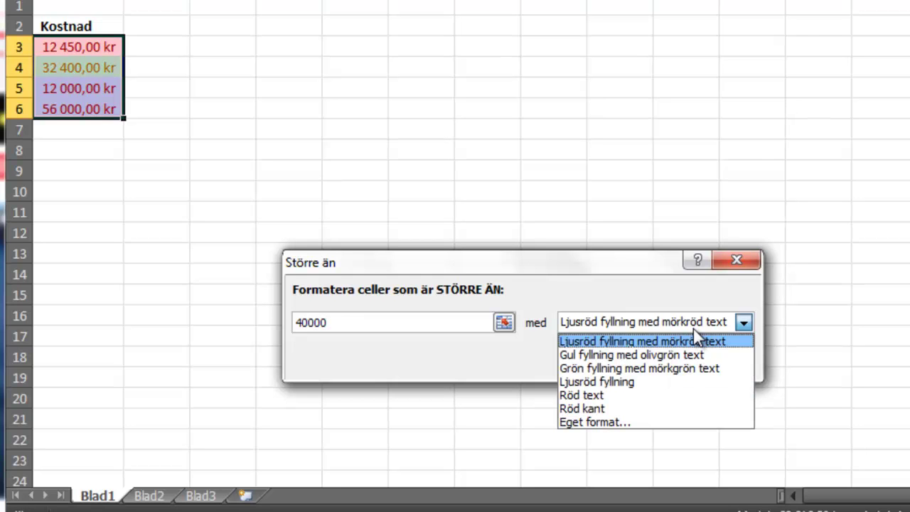
left_click(683, 370)
left_click(633, 361)
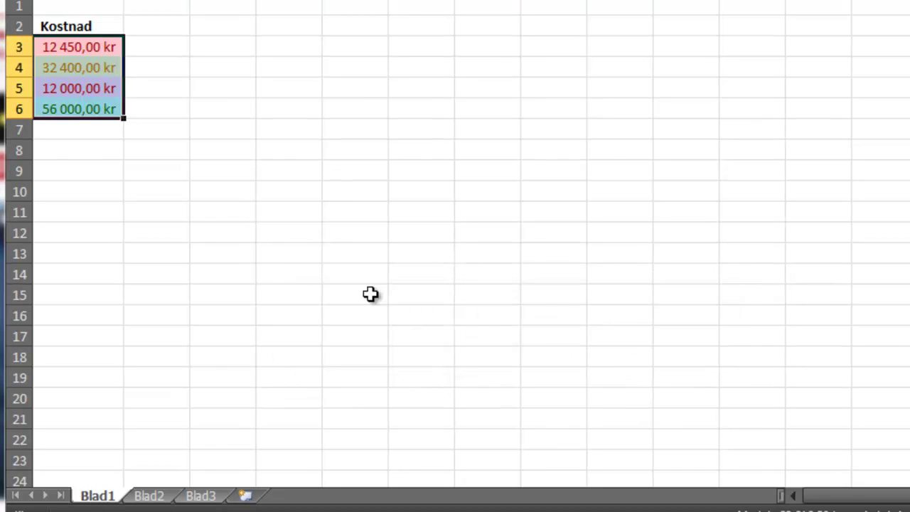
Sum the cost values A3:A6 in cell A7 with AutoSum.
left_click(92, 131)
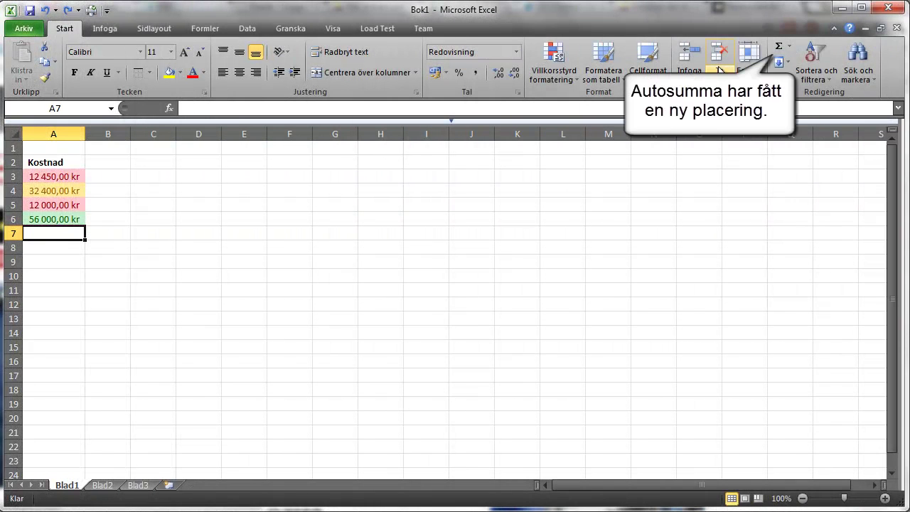
left_click(778, 47)
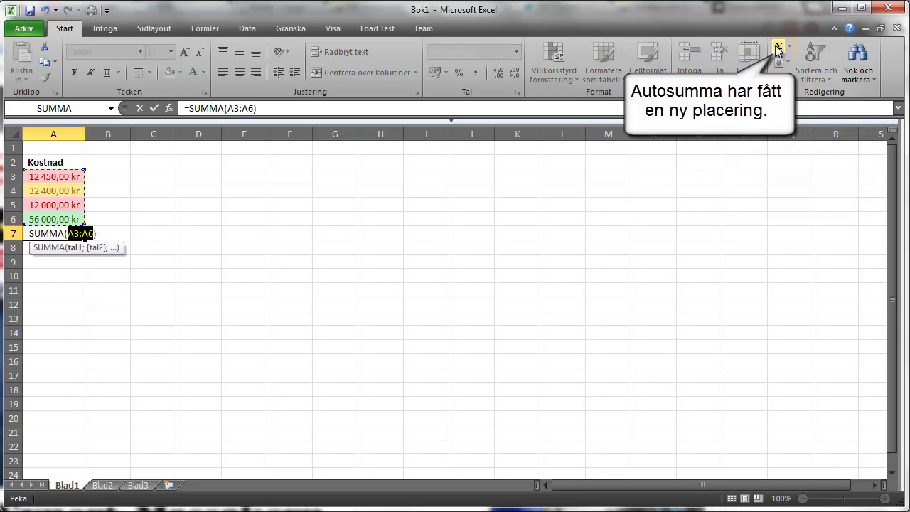
key("Return")
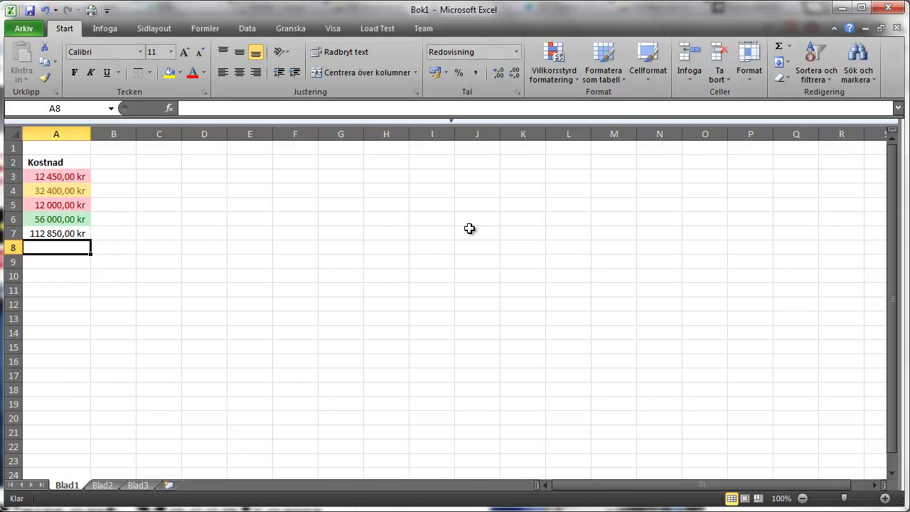
Apply the "Rubrik 1" cell style to the Kostnad heading in A2.
left_click(64, 166)
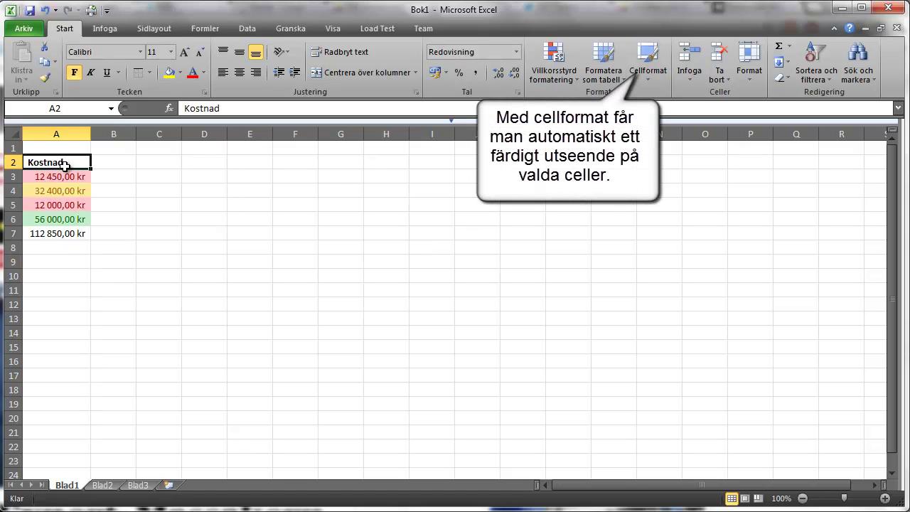
left_click(637, 71)
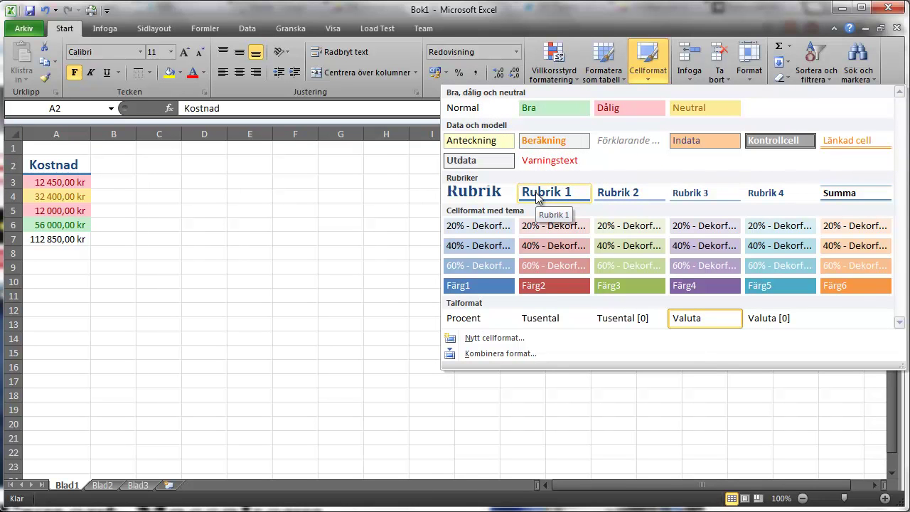
left_click(538, 194)
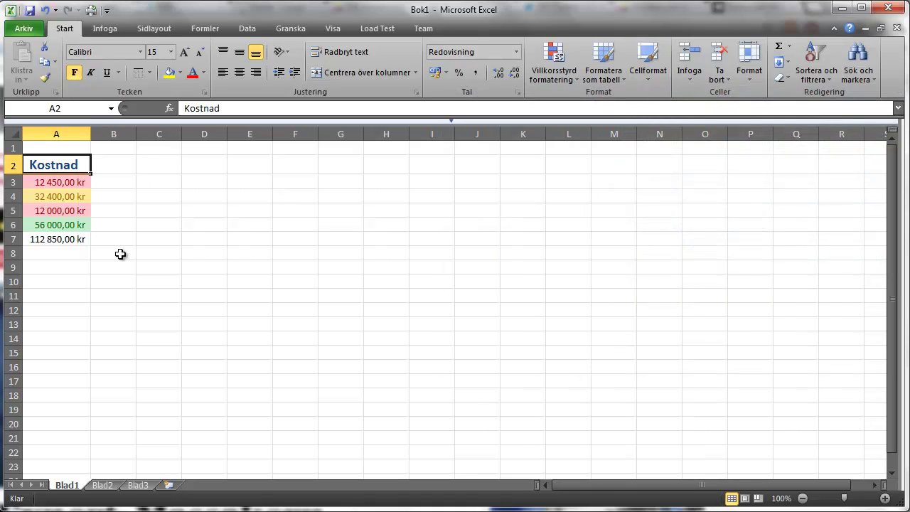
Apply the first 20% themed cell style (blue) to the cost values in A3:A6.
left_click_drag(76, 183, 77, 224)
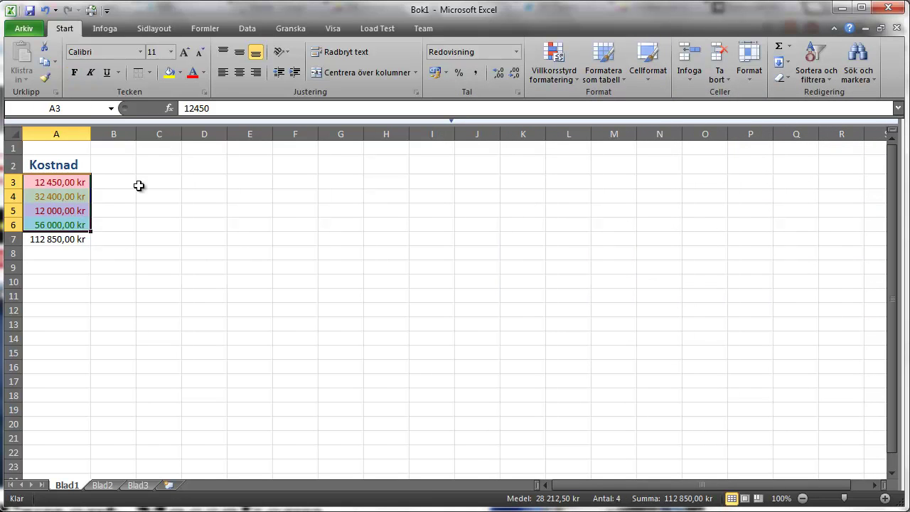
left_click(647, 65)
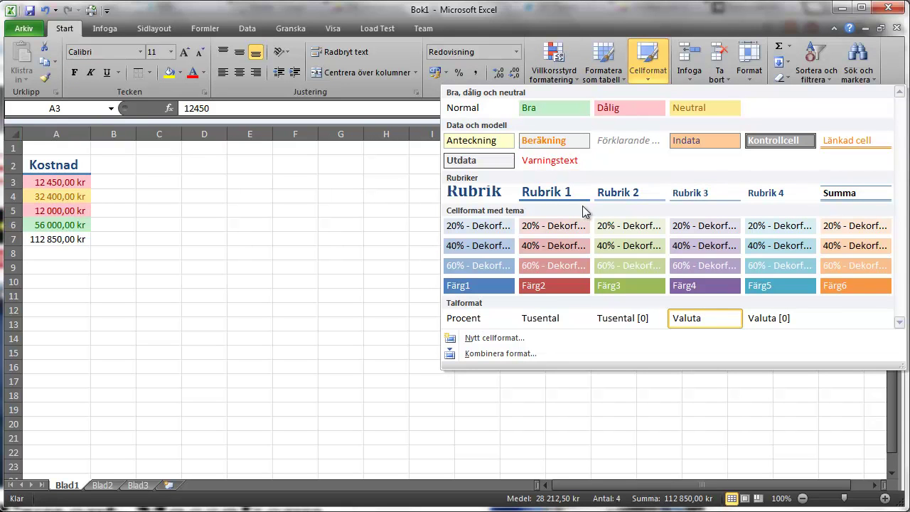
left_click(476, 228)
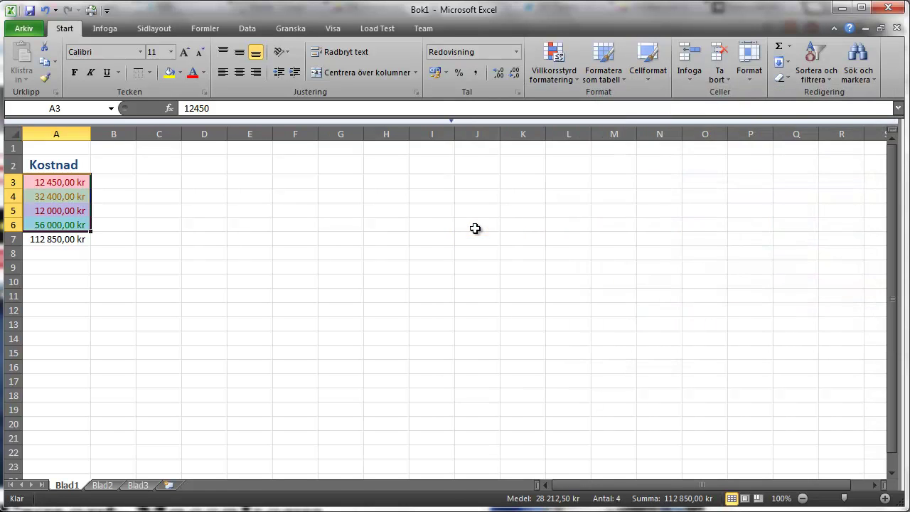
Apply the "Summa" cell style to the total in A7.
left_click(69, 240)
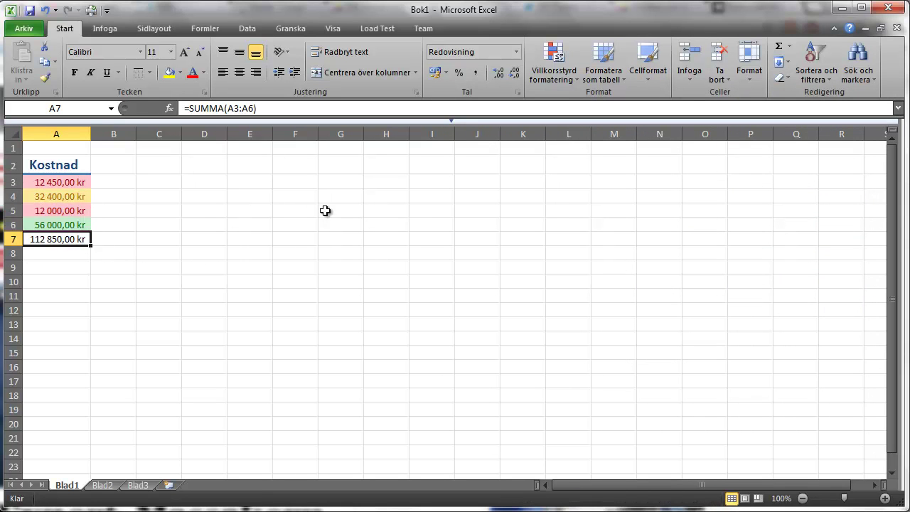
left_click(659, 75)
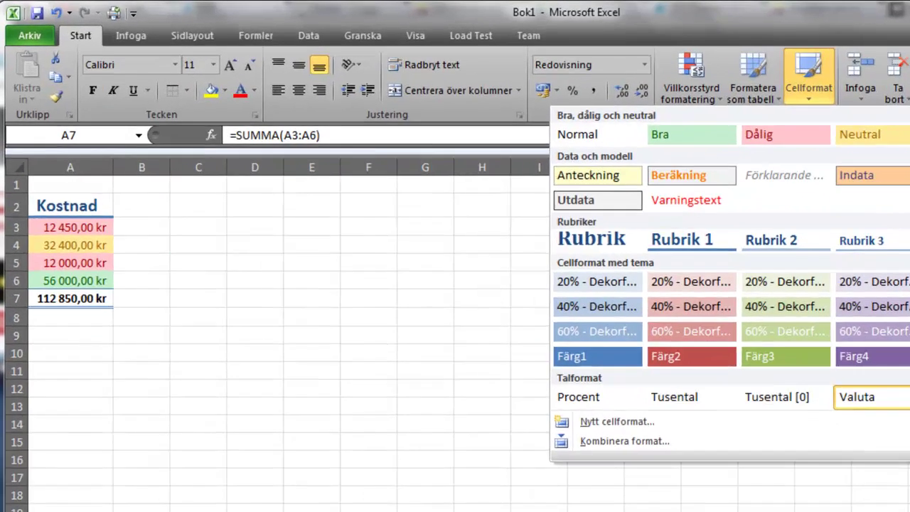
left_click(837, 196)
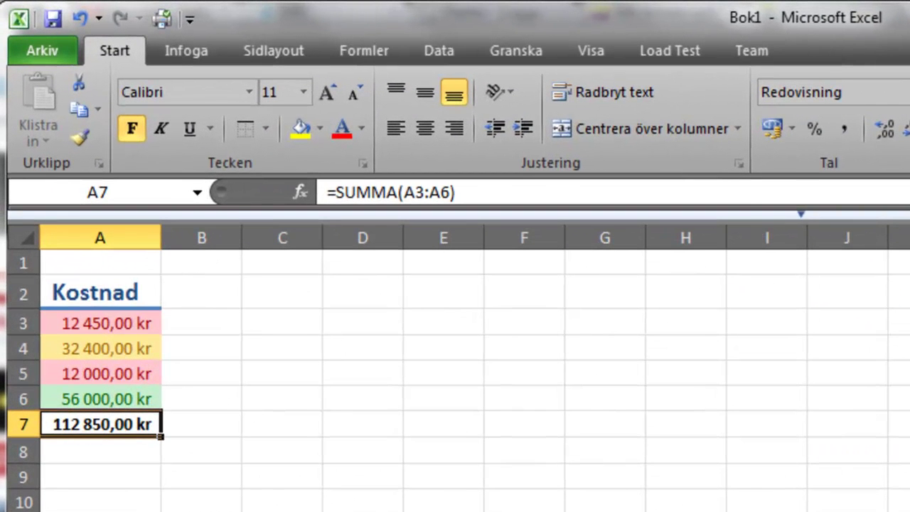
key("Return")
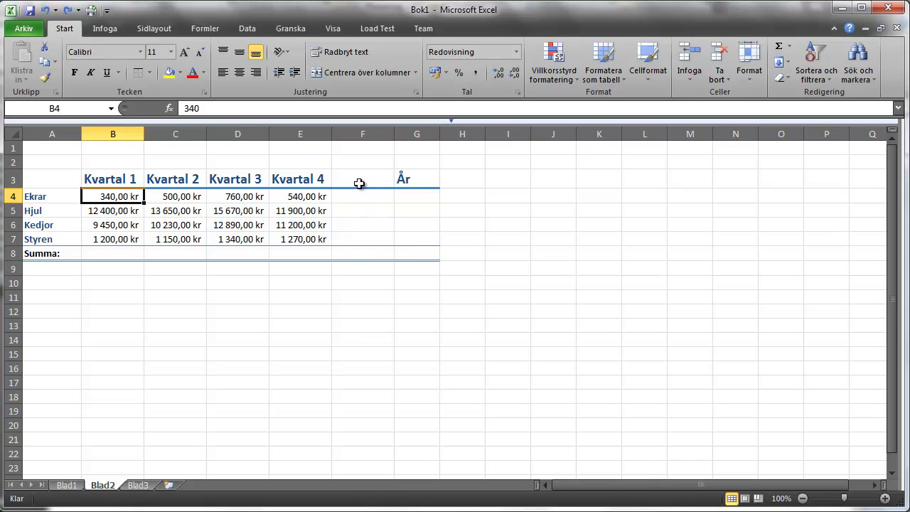
Enter the heading "Utveckling" in cell F3 between Kvartal 4 and År on sheet Blad2.
left_click(358, 183)
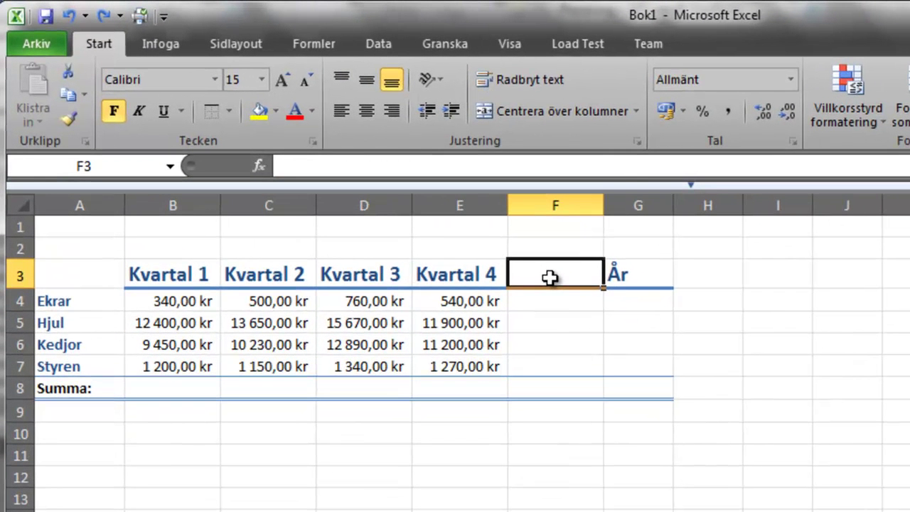
type("Utv")
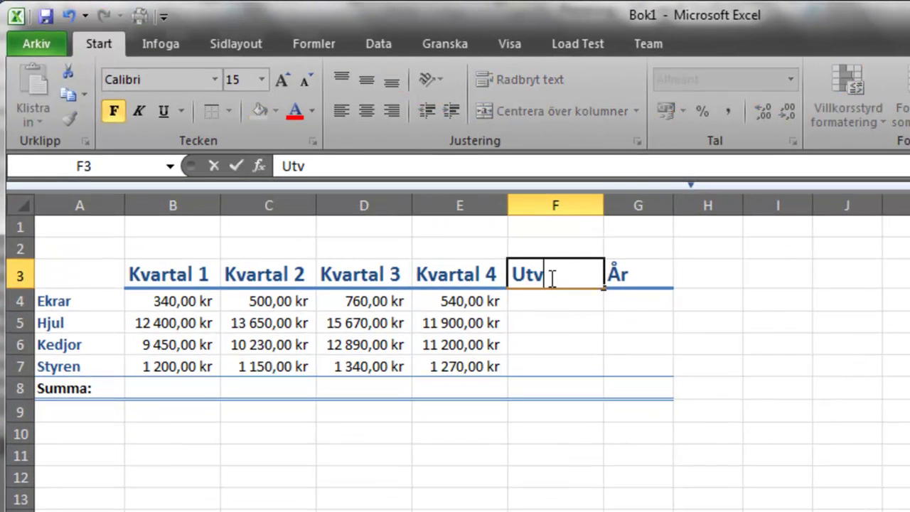
type("eckl")
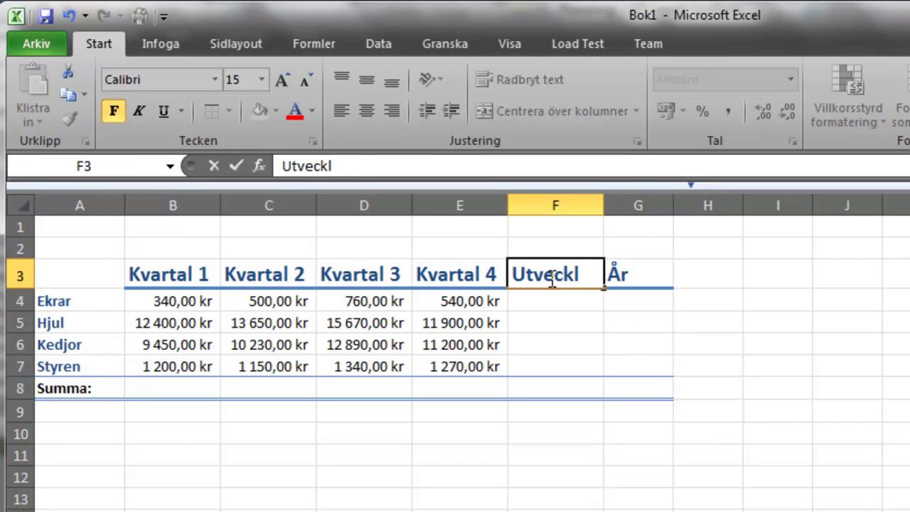
type("ing År")
key("Return")
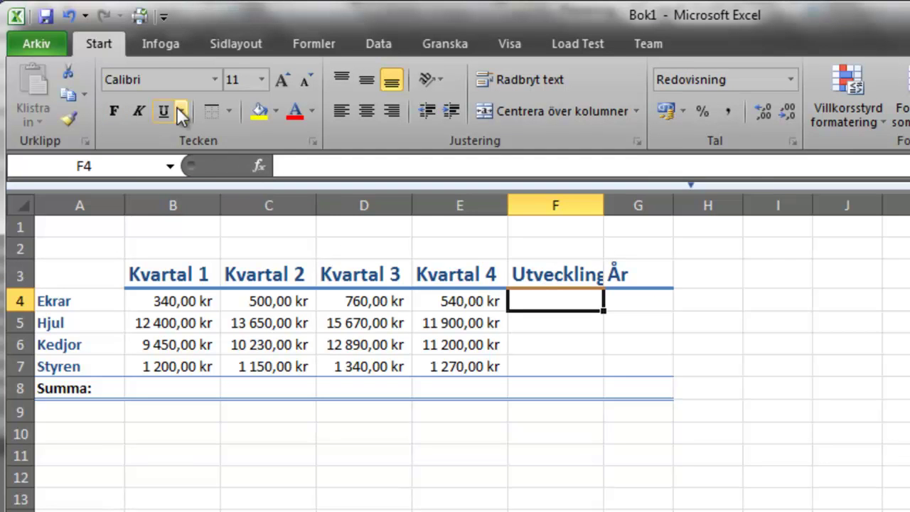
Insert a line miniature chart in F4 based on the Ekrar quarterly values in B4:E4.
left_click(158, 41)
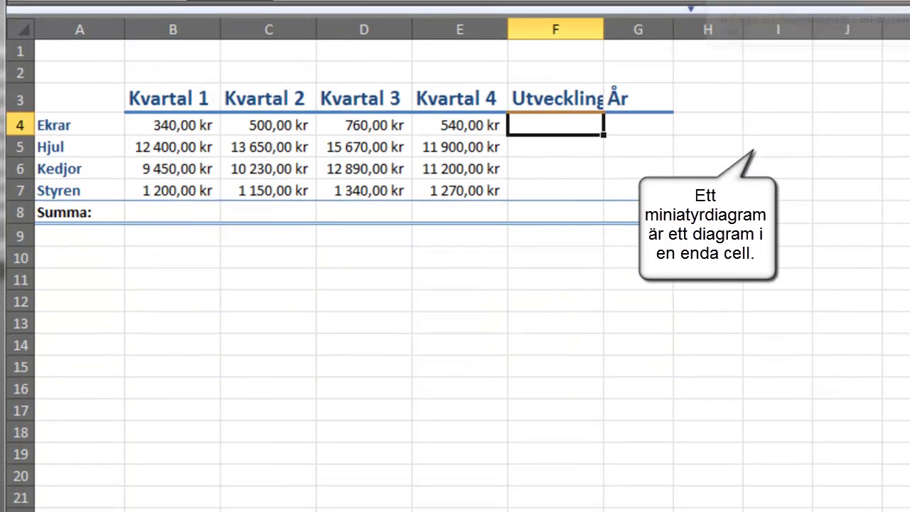
left_click(729, 89)
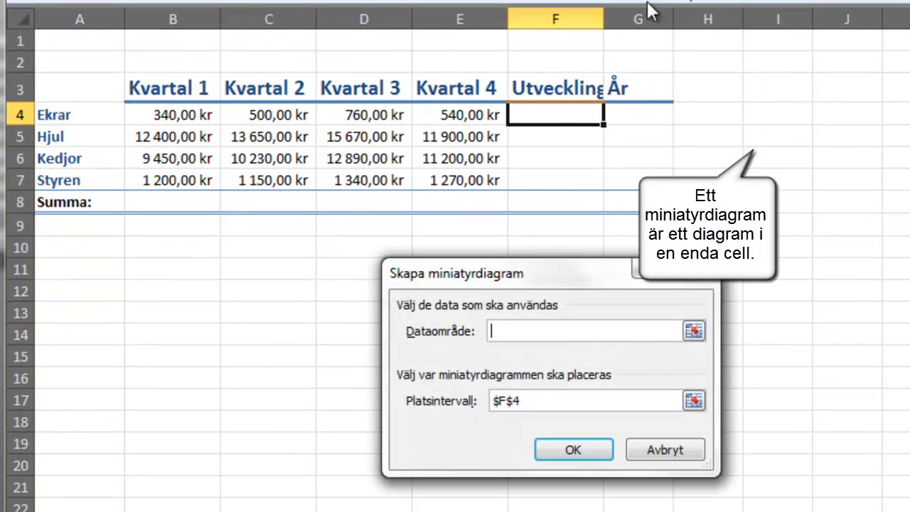
left_click_drag(201, 122, 444, 117)
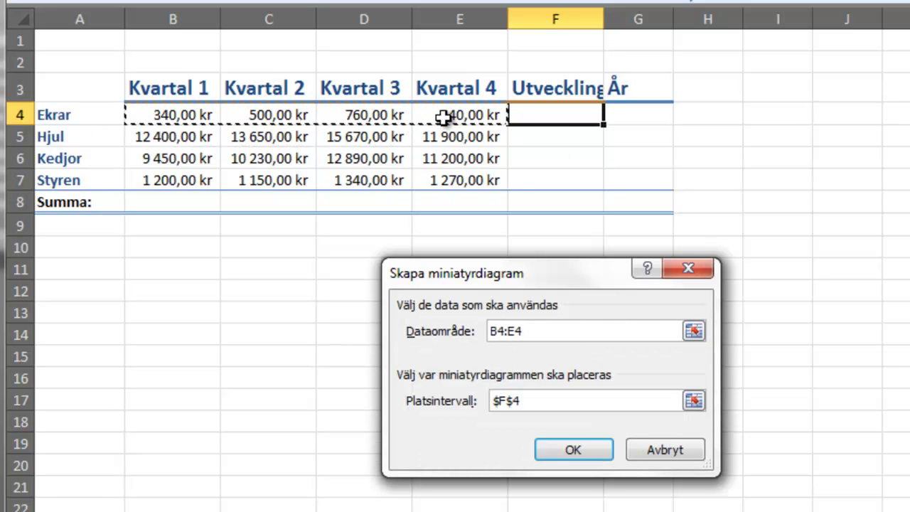
left_click(557, 448)
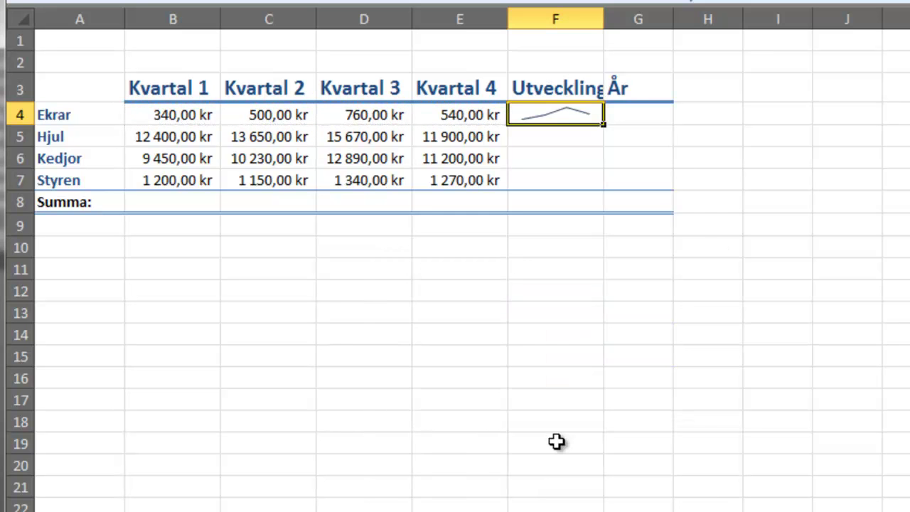
Insert a line miniature chart in F5 from the data range B5:E5 and copy it down to F7.
left_click(543, 138)
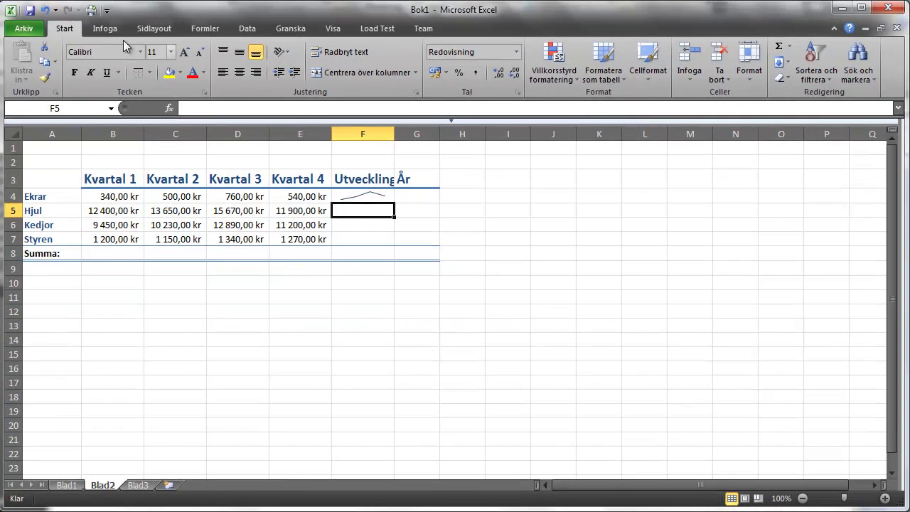
left_click(102, 28)
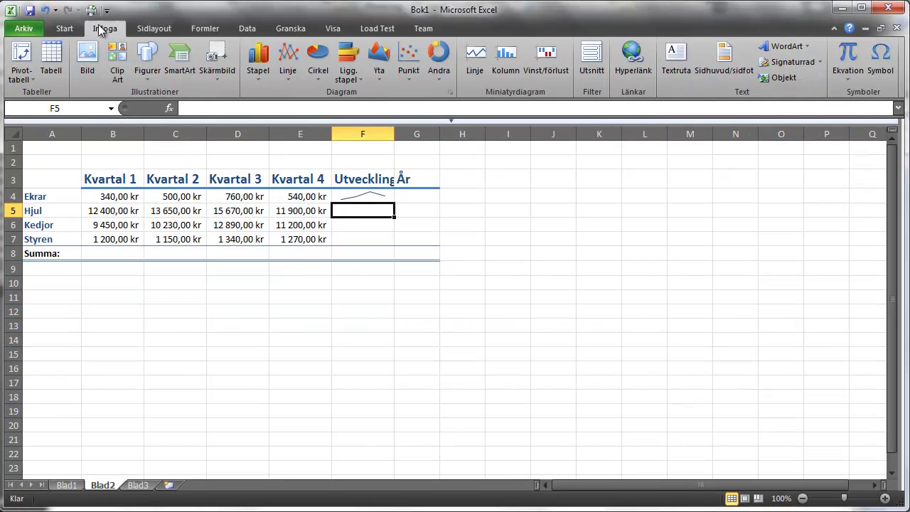
left_click(474, 59)
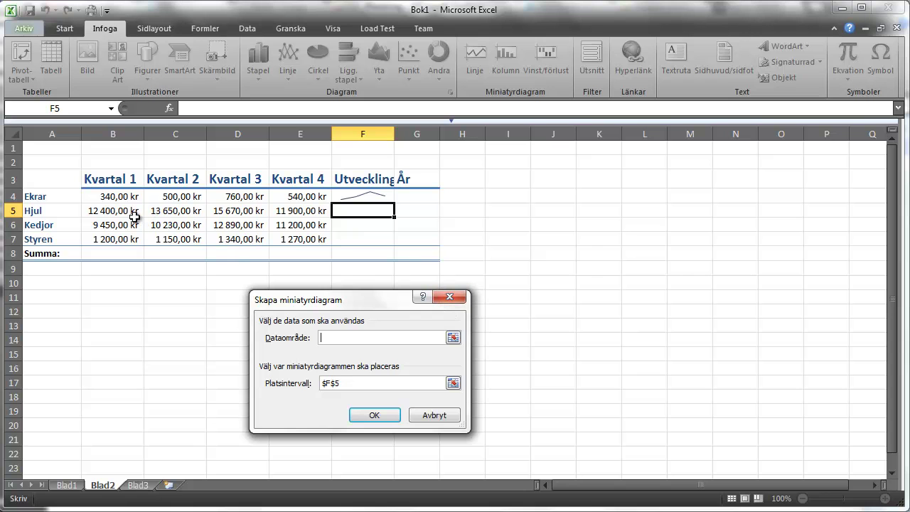
left_click_drag(133, 211, 298, 215)
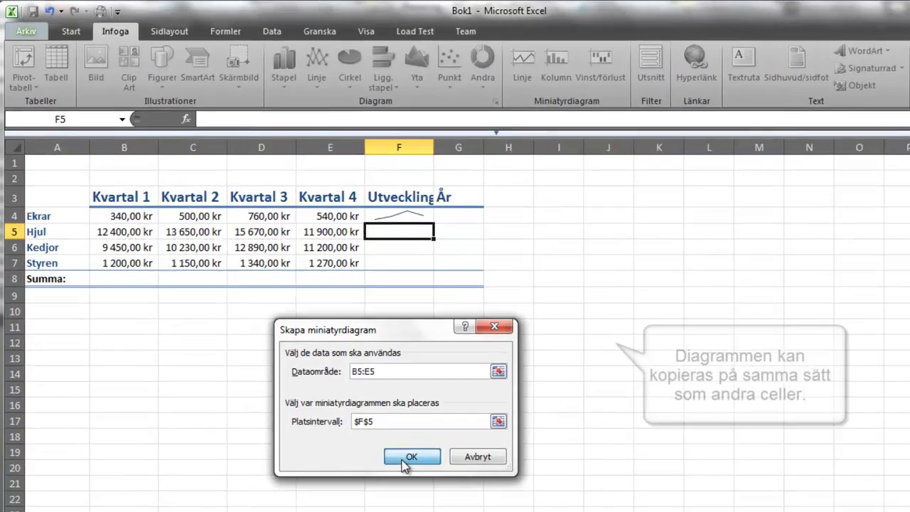
left_click(370, 416)
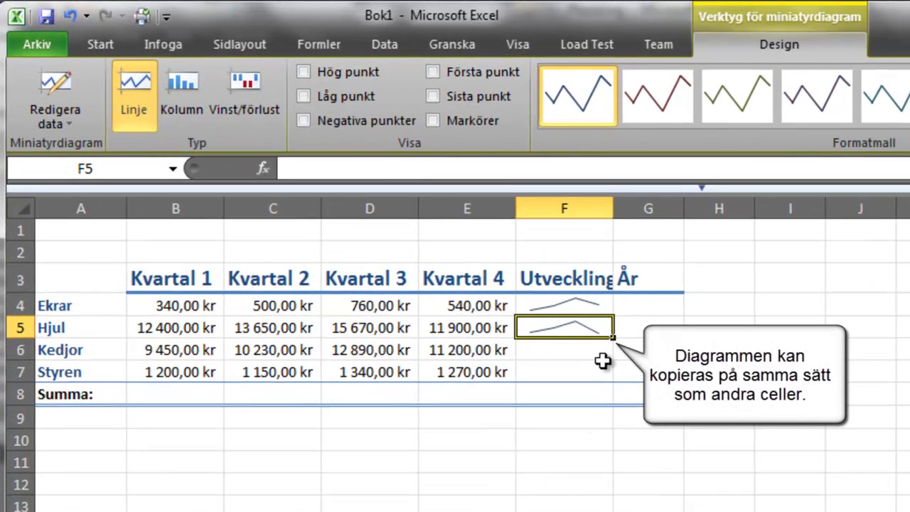
left_click_drag(612, 337, 612, 375)
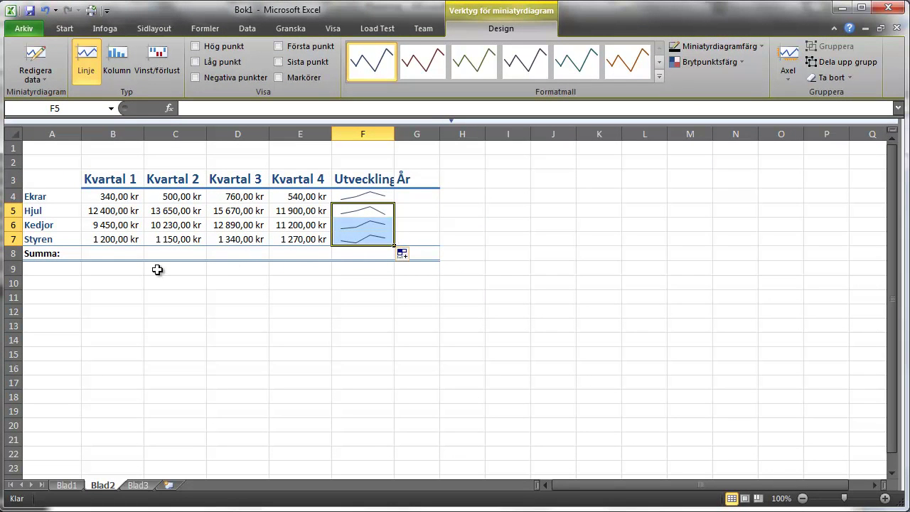
Total each quarter in B8:E8 of the Summa row with AutoSum and extend the miniature chart from F7 to F8.
left_click(115, 259)
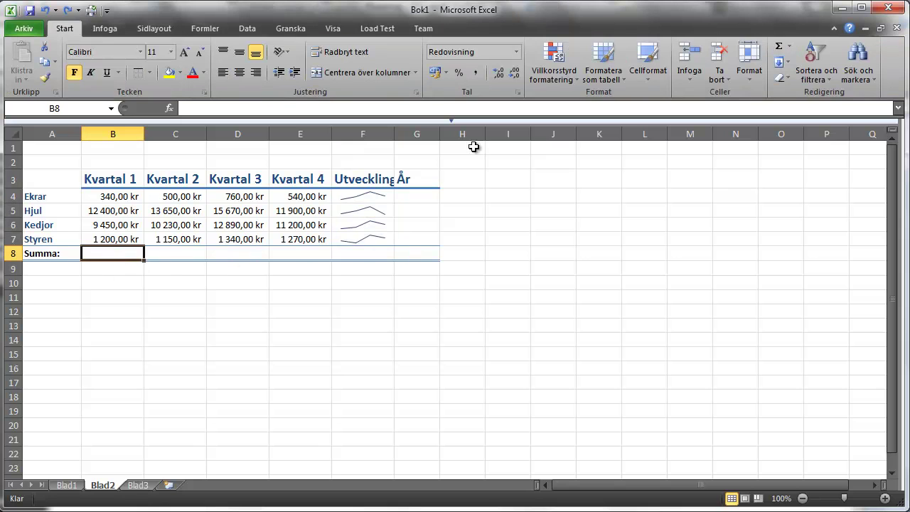
left_click(780, 47)
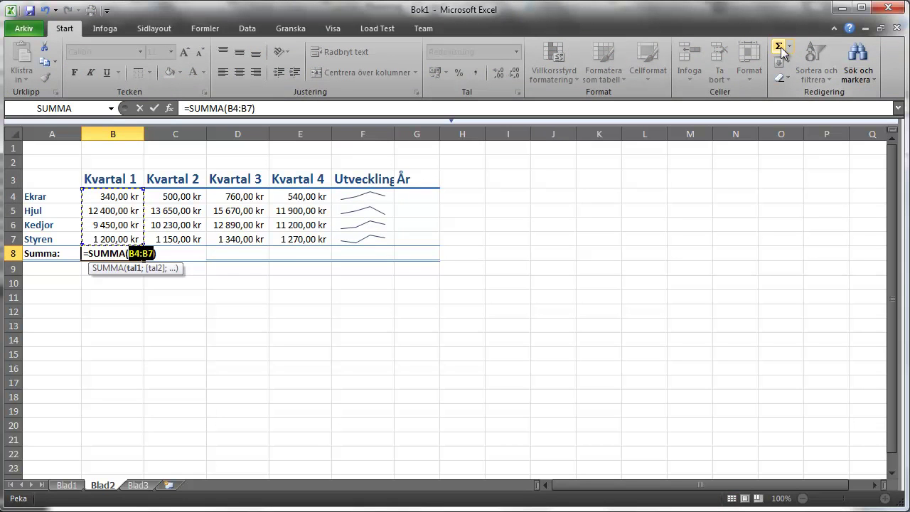
key("Return")
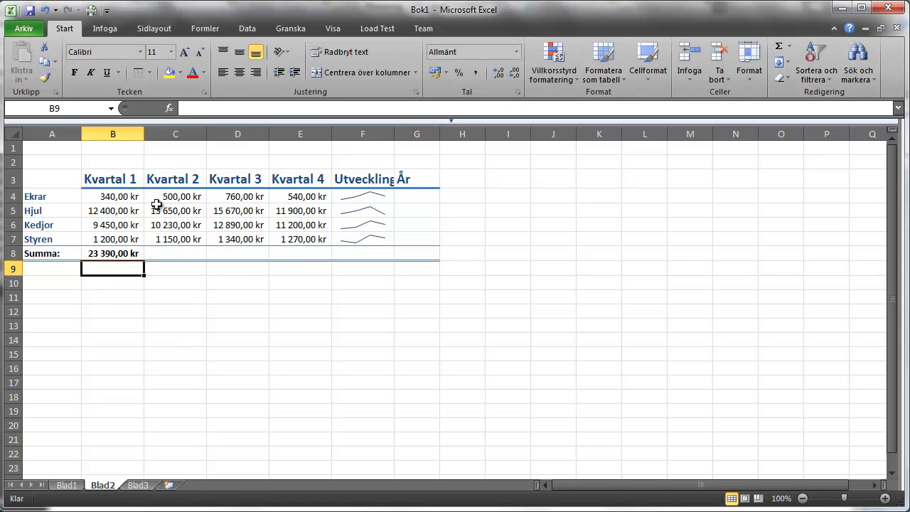
left_click(124, 257)
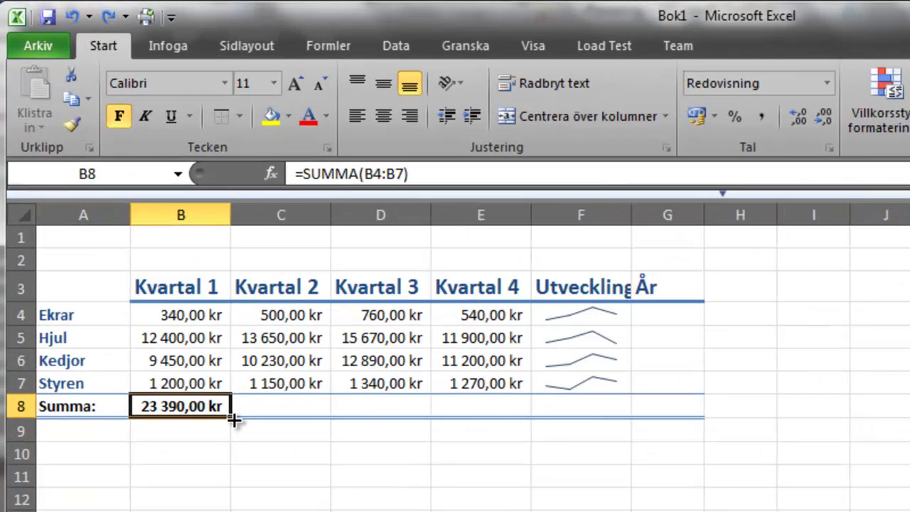
left_click_drag(241, 434, 457, 454)
left_click_drag(522, 434, 520, 429)
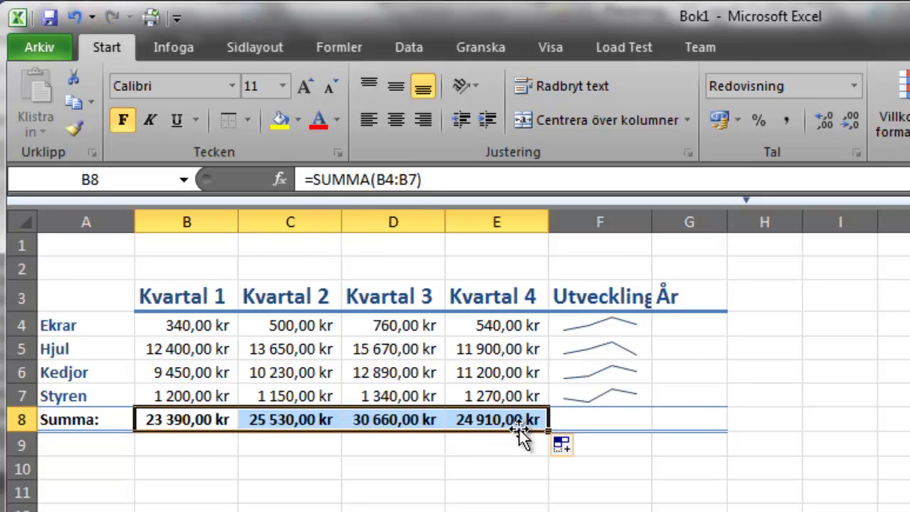
left_click(619, 394)
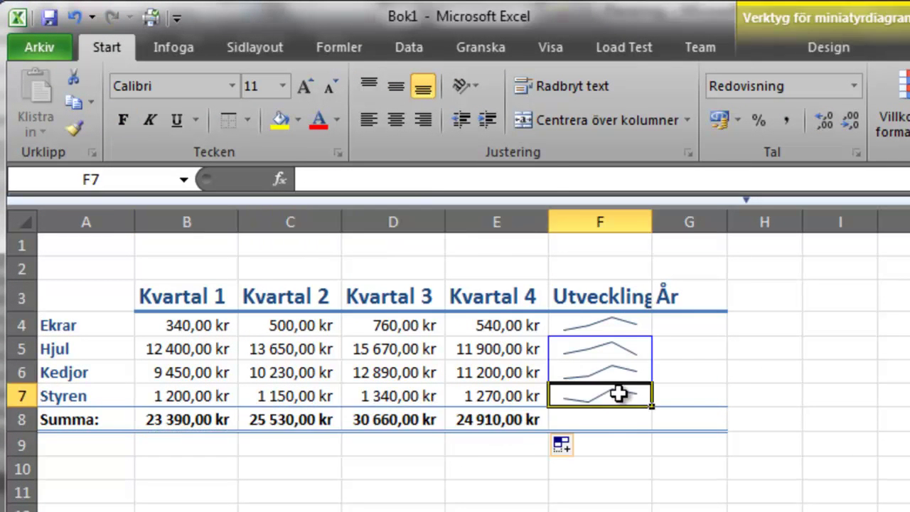
left_click_drag(653, 421, 651, 421)
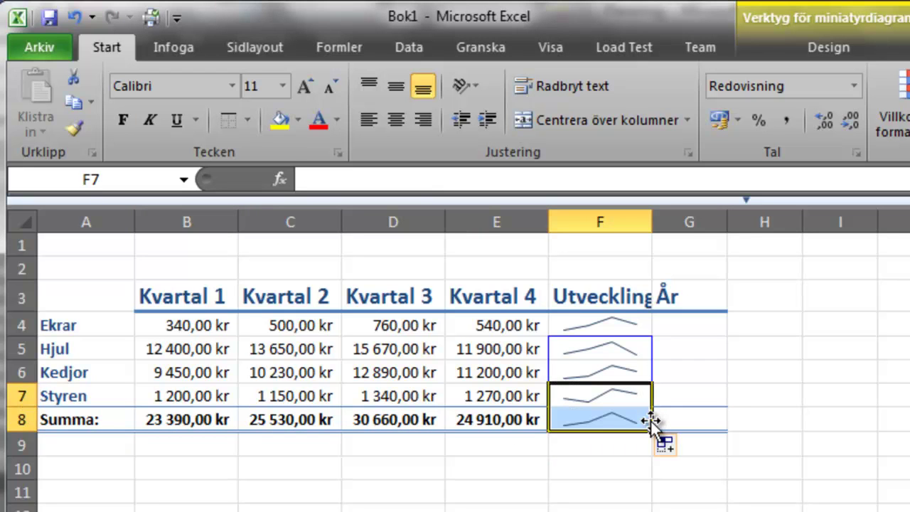
Fill the År cells G4:G8 with row sums starting from =SUMMA(B4:F4), and autofit the width of column G.
left_click(681, 326)
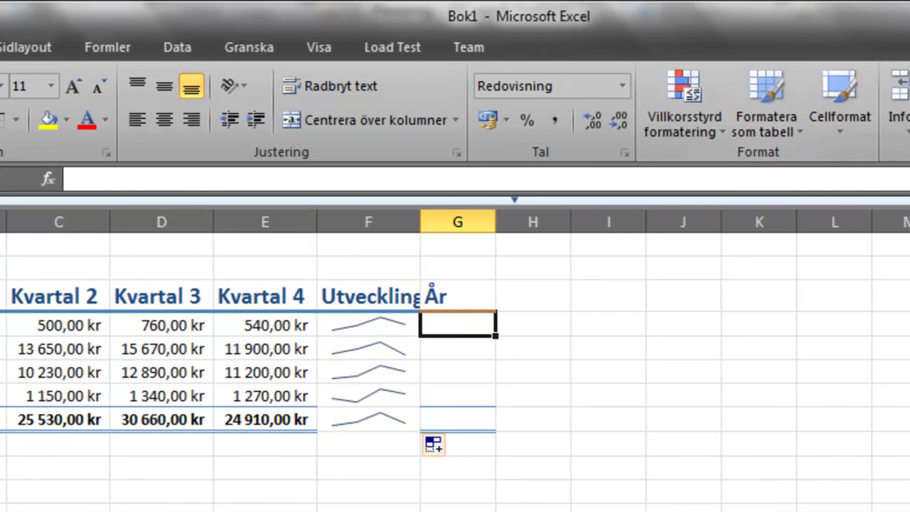
key("alt+equal")
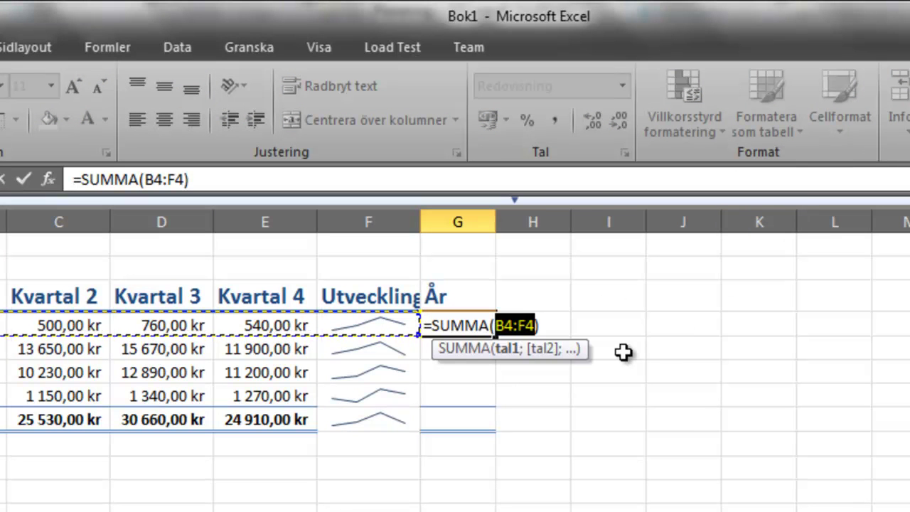
key("Return")
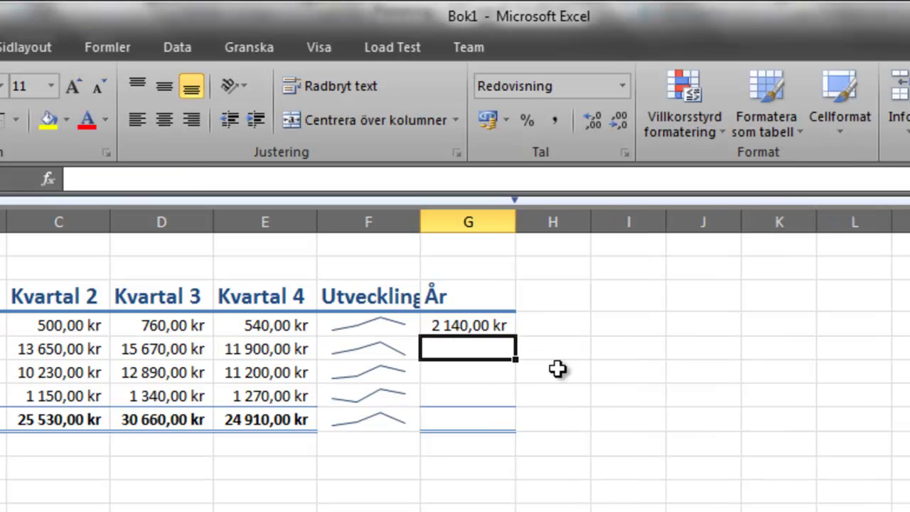
left_click(463, 321)
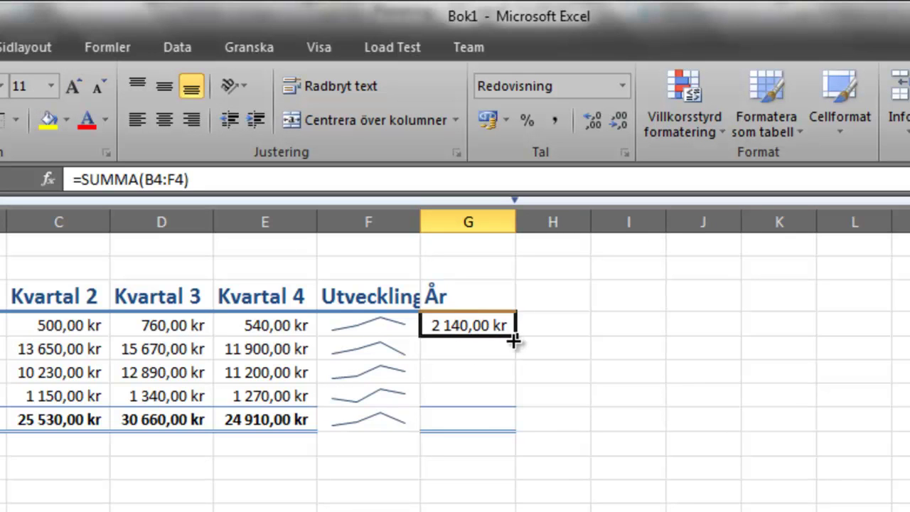
left_click_drag(517, 339, 493, 436)
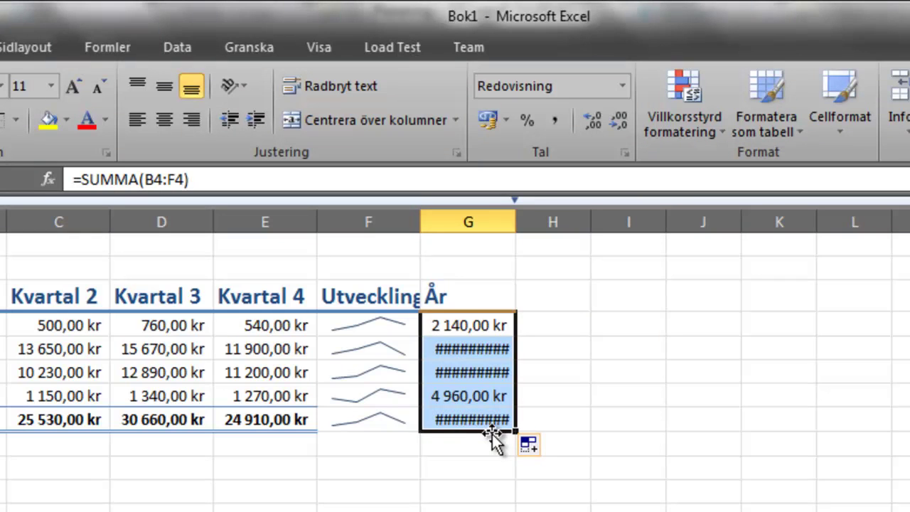
key("Return")
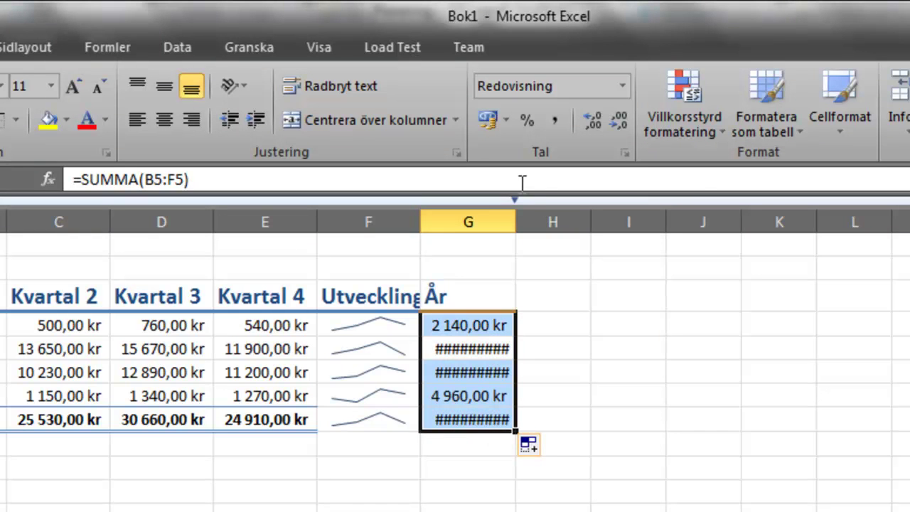
double_click(517, 225)
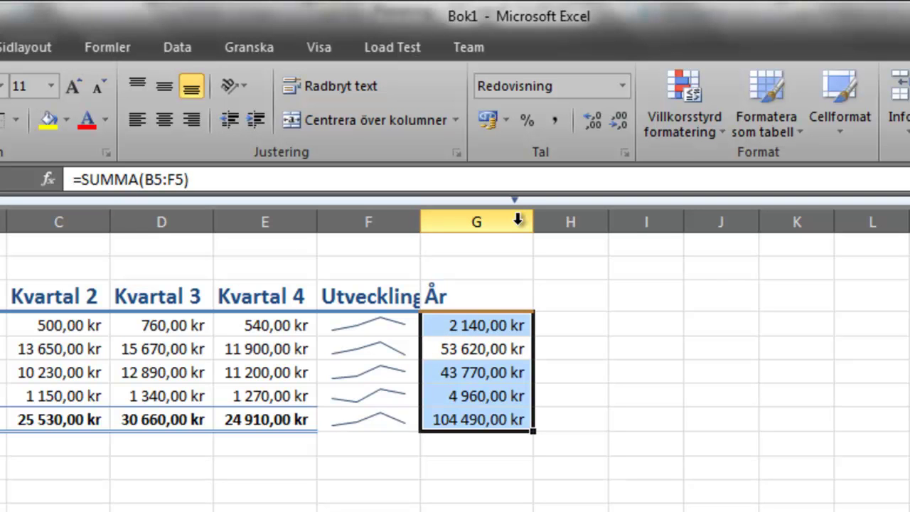
Insert a 2D clustered column chart of the yearly totals in G4:G7 with the item names in A4:A7.
left_click(459, 323)
left_click_drag(477, 325, 482, 397)
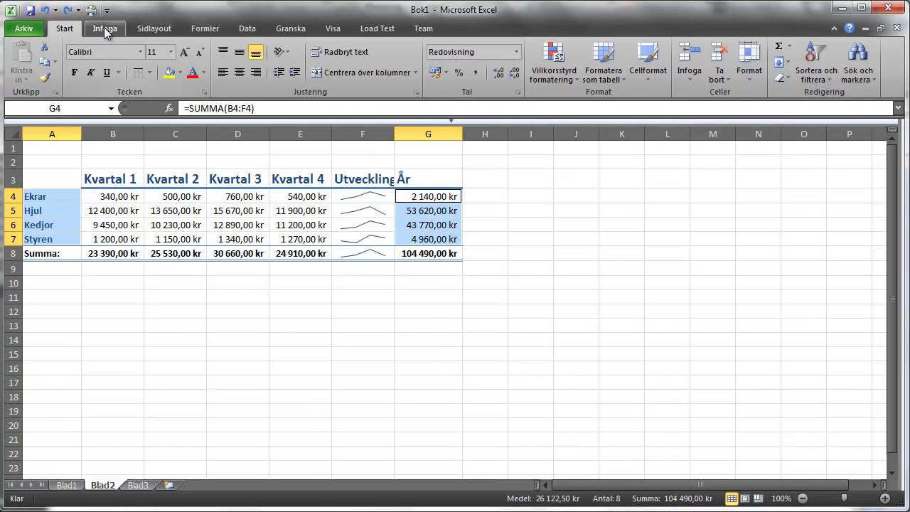
left_click(112, 30)
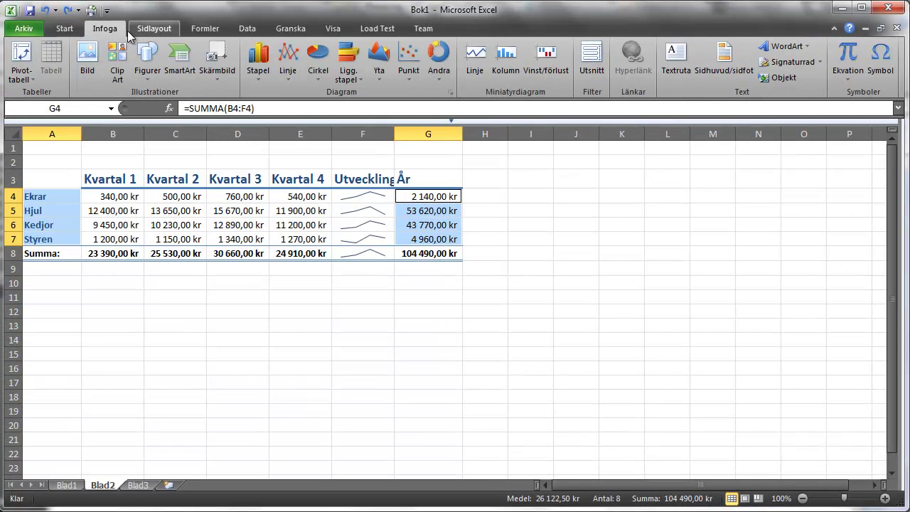
left_click(271, 71)
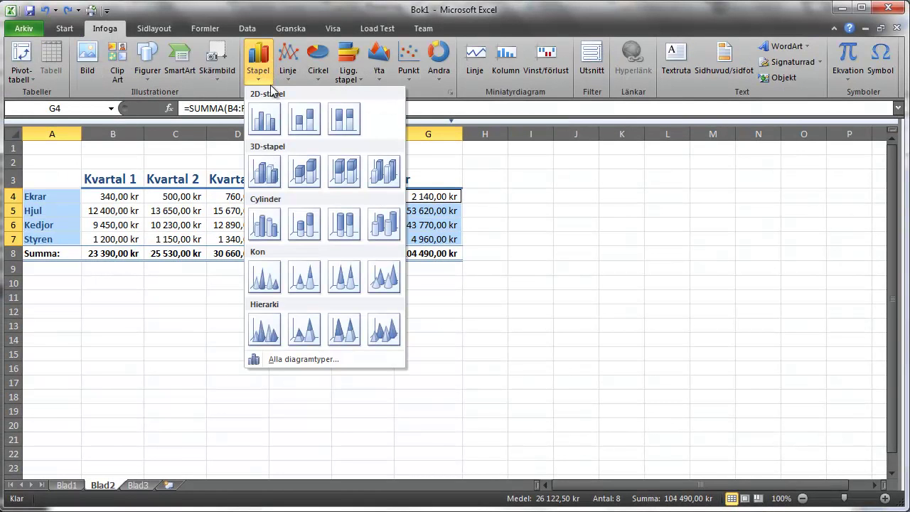
left_click(264, 120)
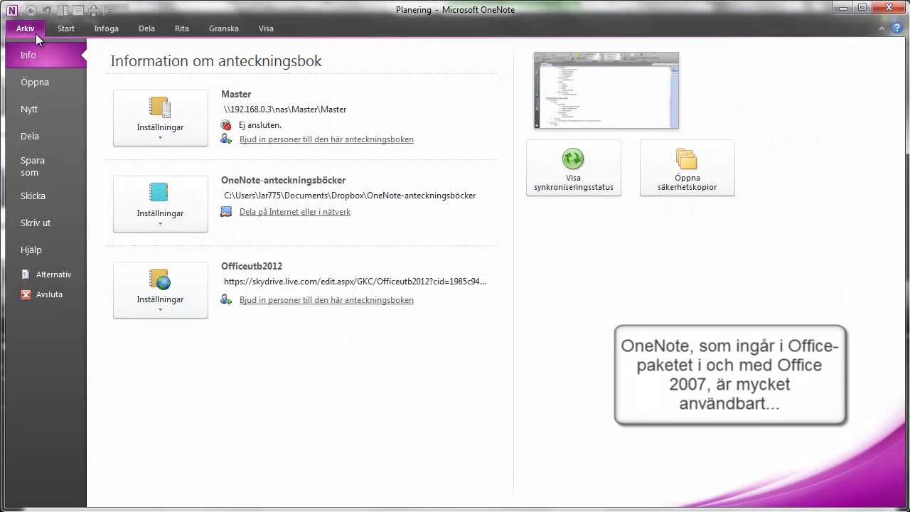
Switch to OneNote and create a notebook named "Officeutbildning" on this computer, stored in the Dropbox folder Övrigt\Officeutb2012.
left_click(39, 109)
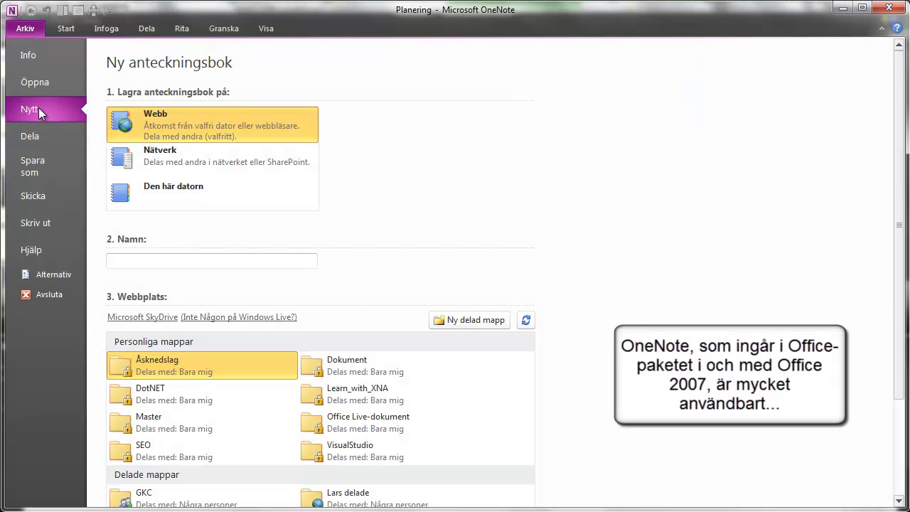
left_click(143, 191)
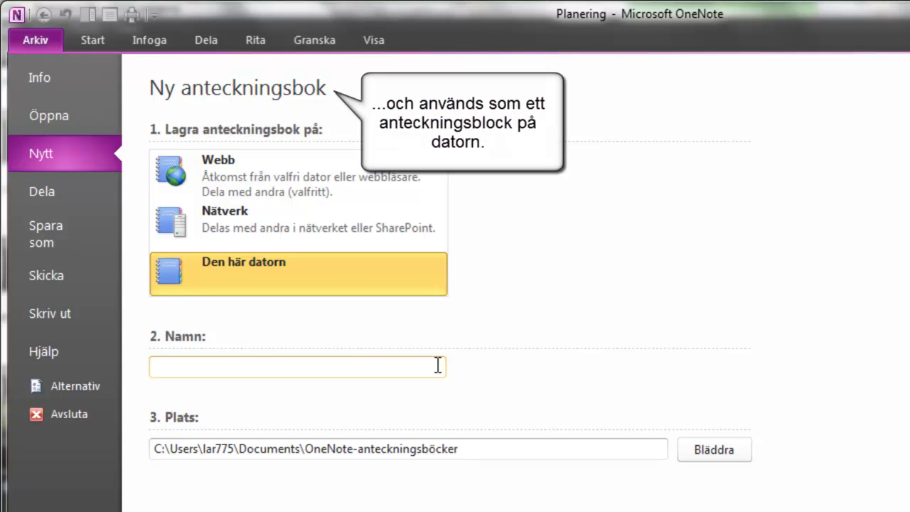
type("Officeut")
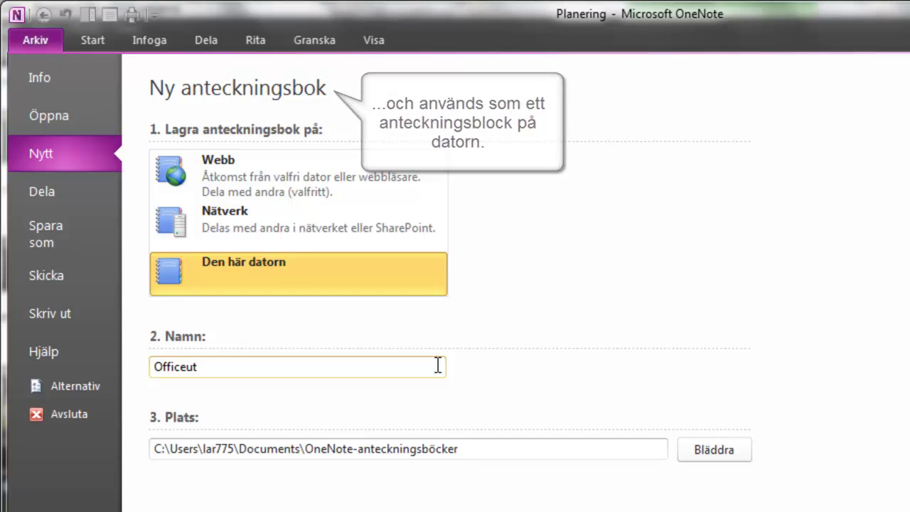
type("bildning")
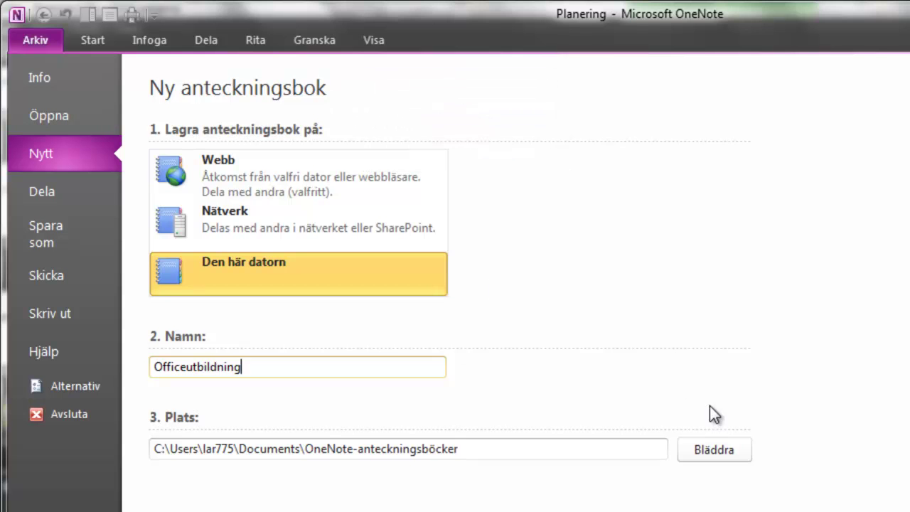
left_click(712, 450)
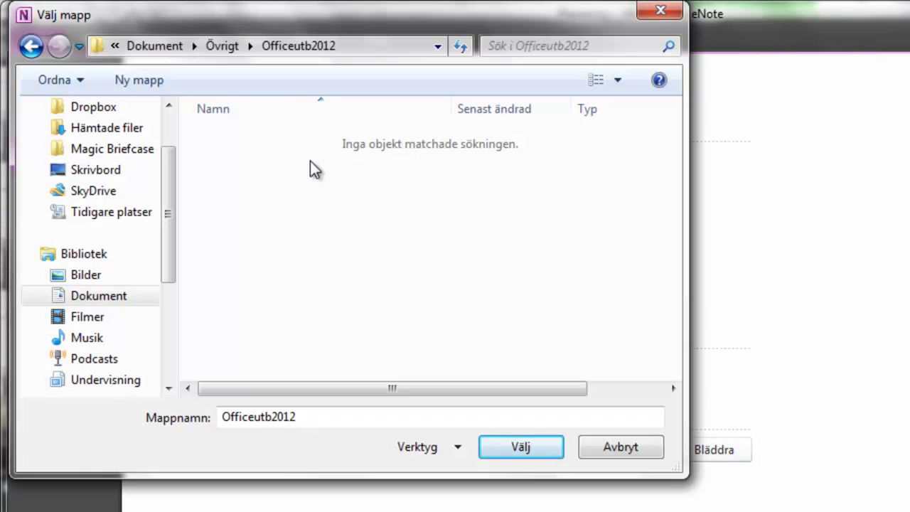
left_click(520, 447)
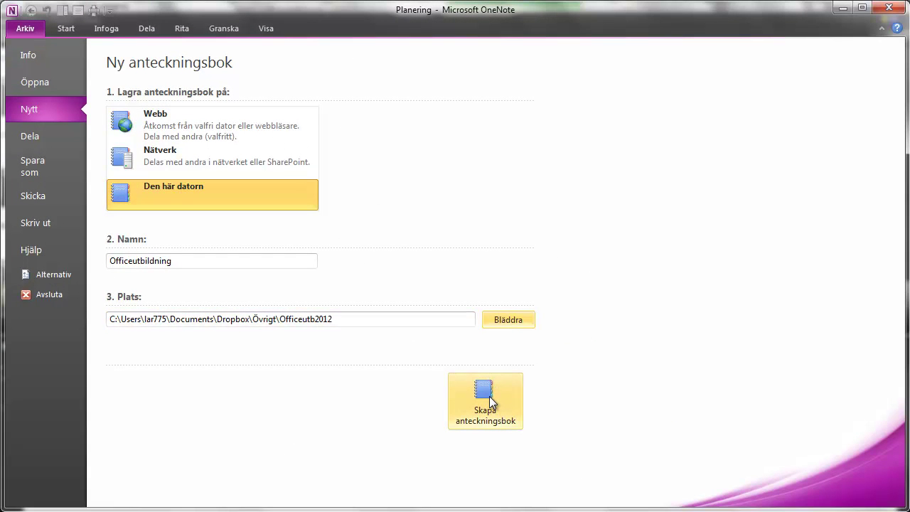
left_click(489, 400)
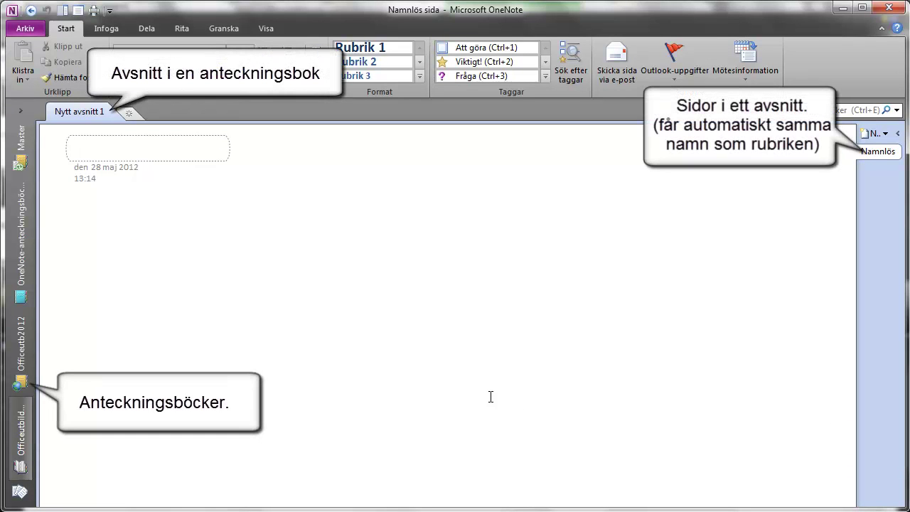
Title the new page "Detta är en sida...".
type("DE")
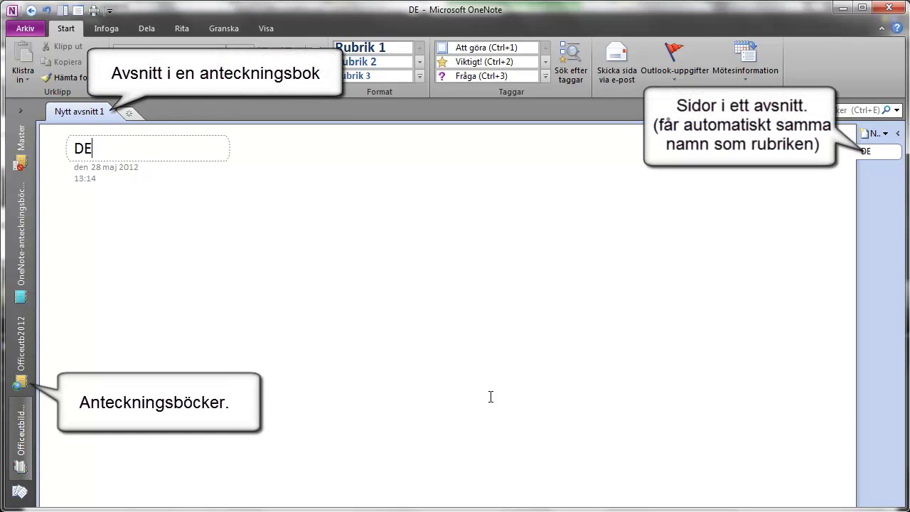
type("tta ")
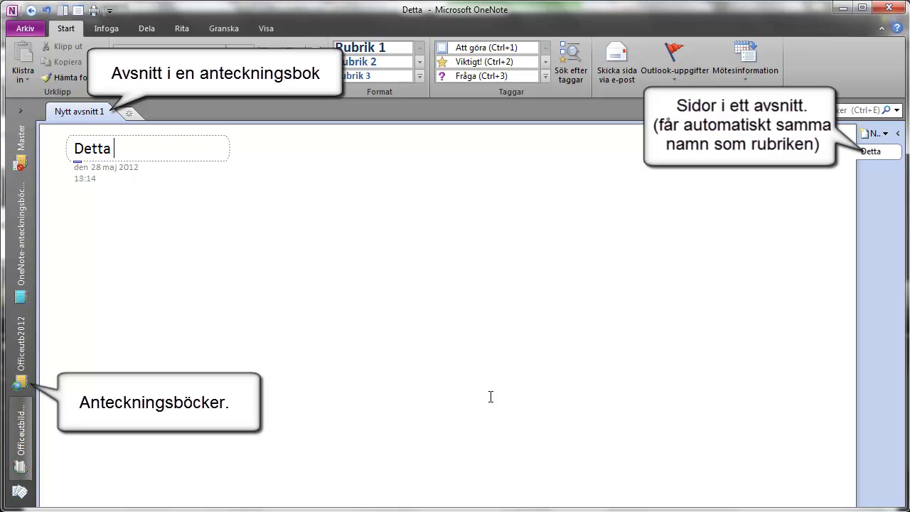
type("är ")
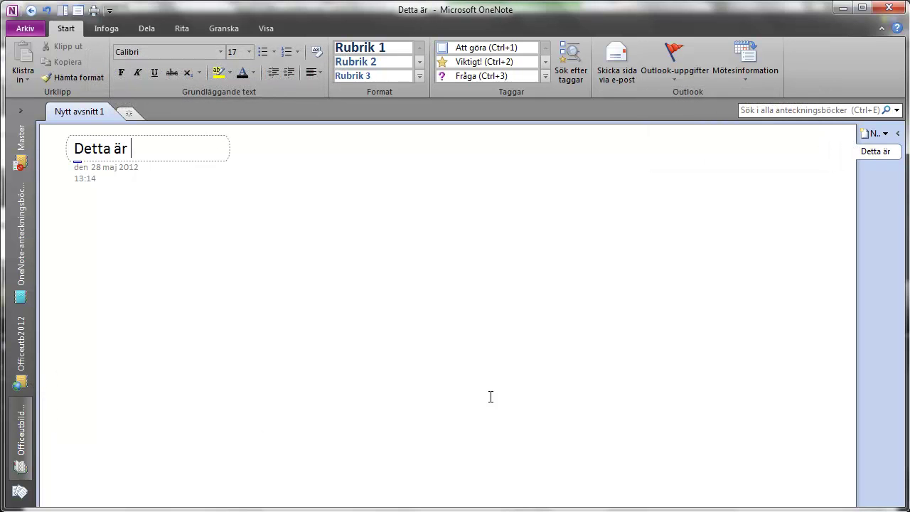
type("en sida...")
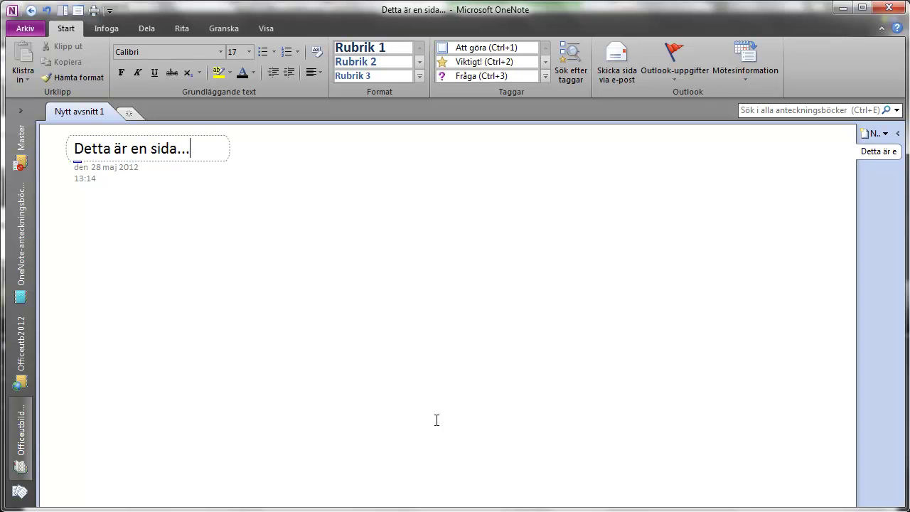
Add a note directly below the page title's date and time reading "Sidan fungerar som en anteckningsbok...".
key("Return")
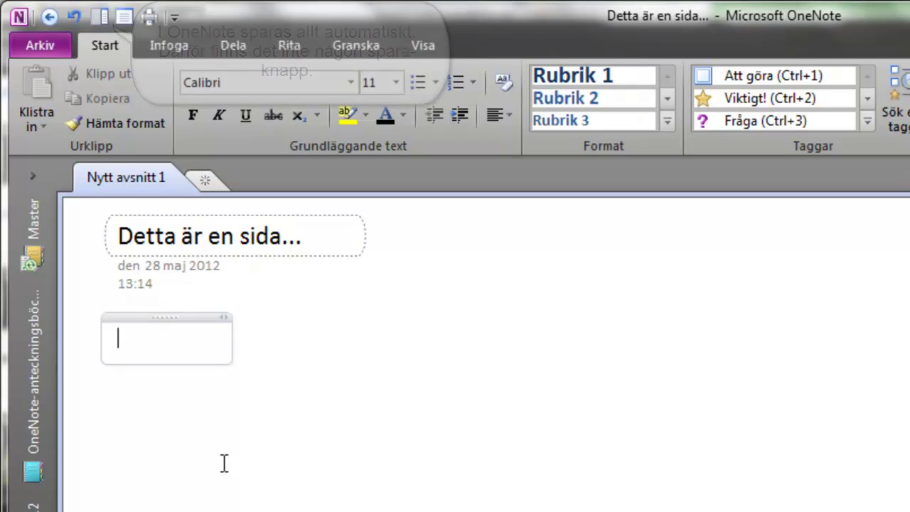
type("sidan ")
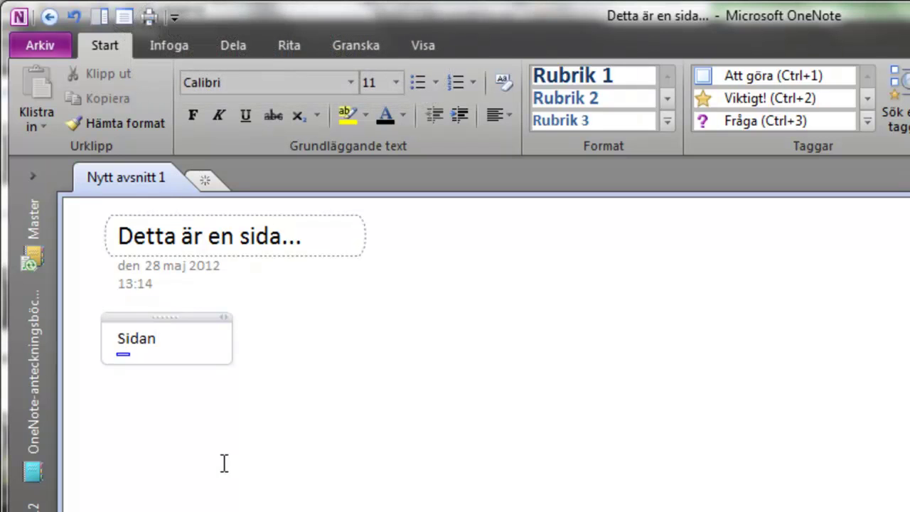
type("fungerar s")
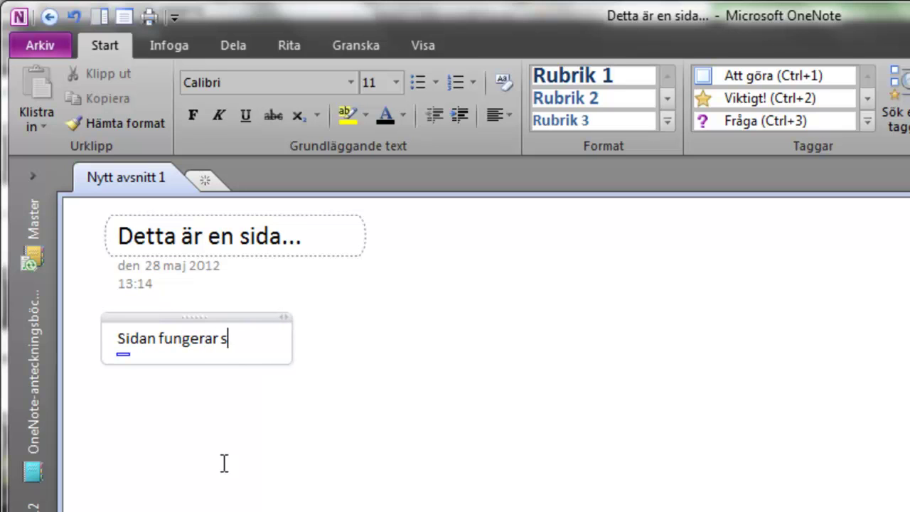
type("om en ")
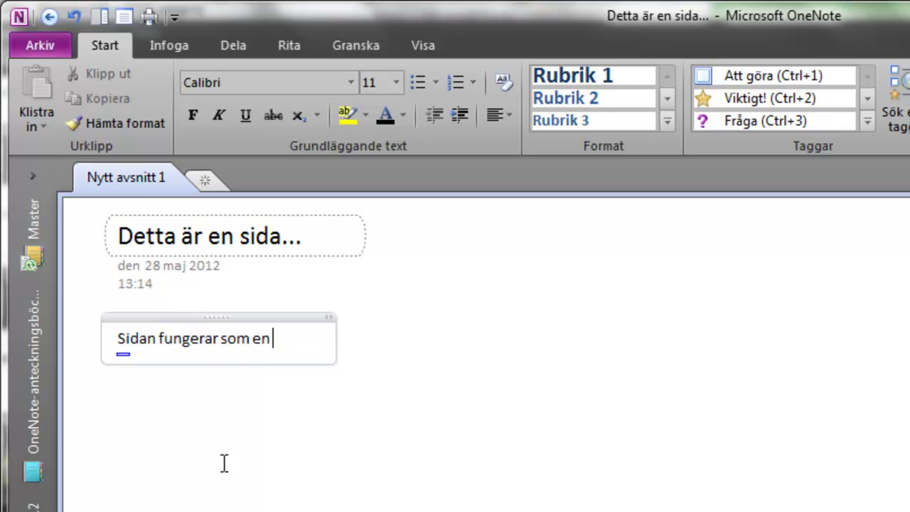
type("anteck")
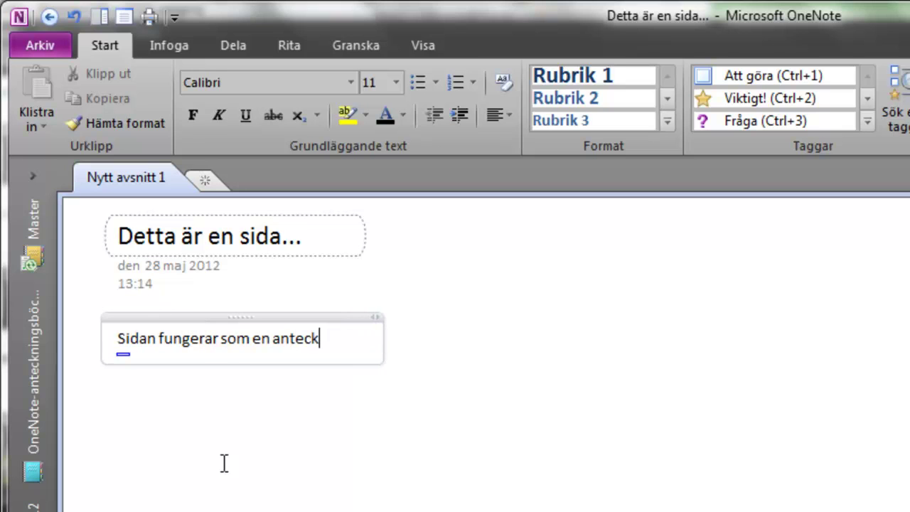
type("ningsbok")
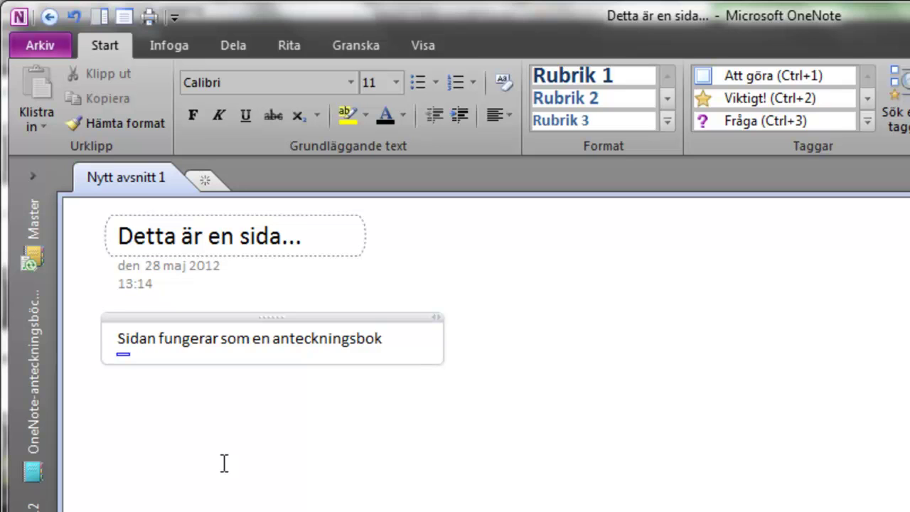
type("...")
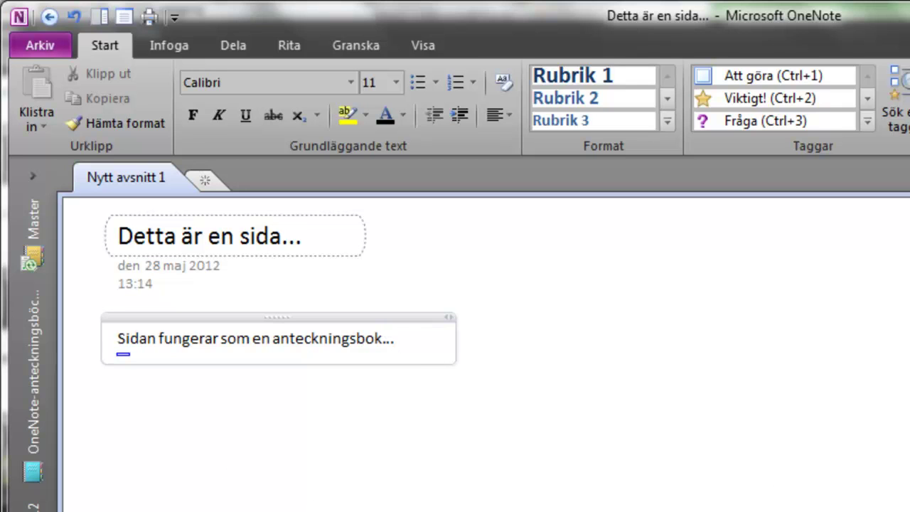
Start a separate note in the empty area below and to the right of the first note, reading "...man kan skriva var som".
left_click(819, 475)
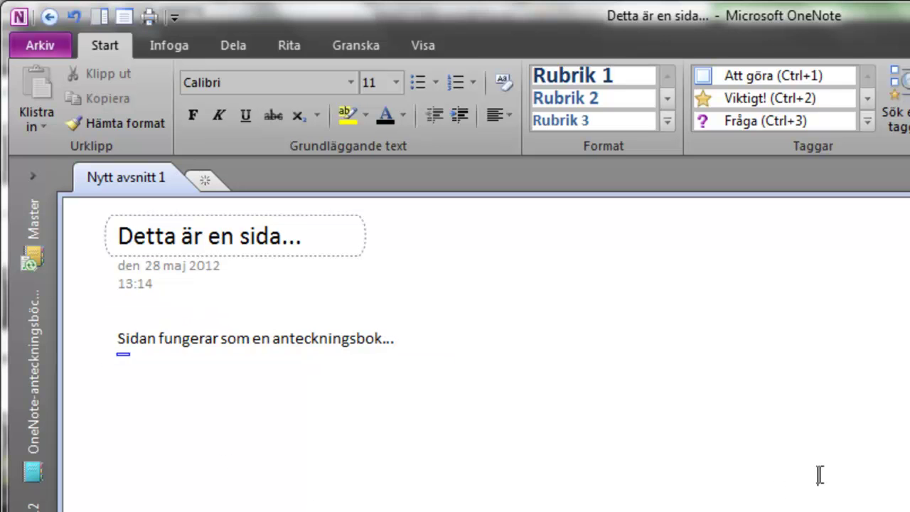
type("...man kan skriva var som")
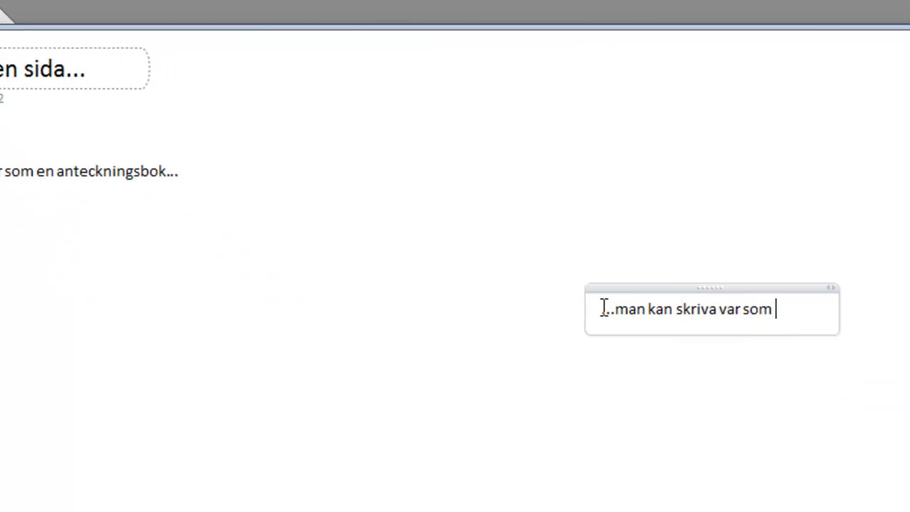